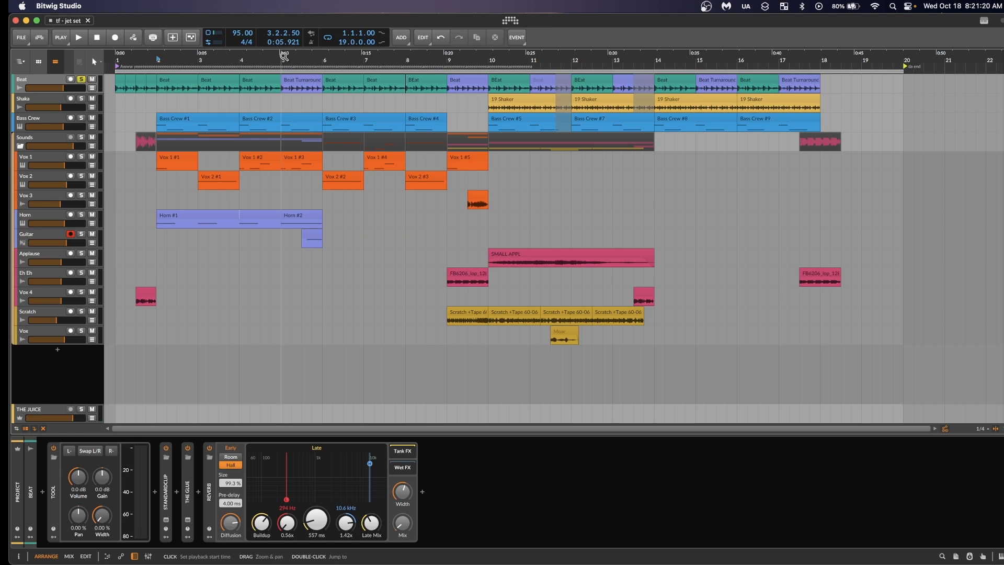
# Select the Beat Turnaround clip at bar 5 and audition the soloed Beat track from bar 4
pyautogui.moveTo(283, 56); pyautogui.dragTo(322, 59)
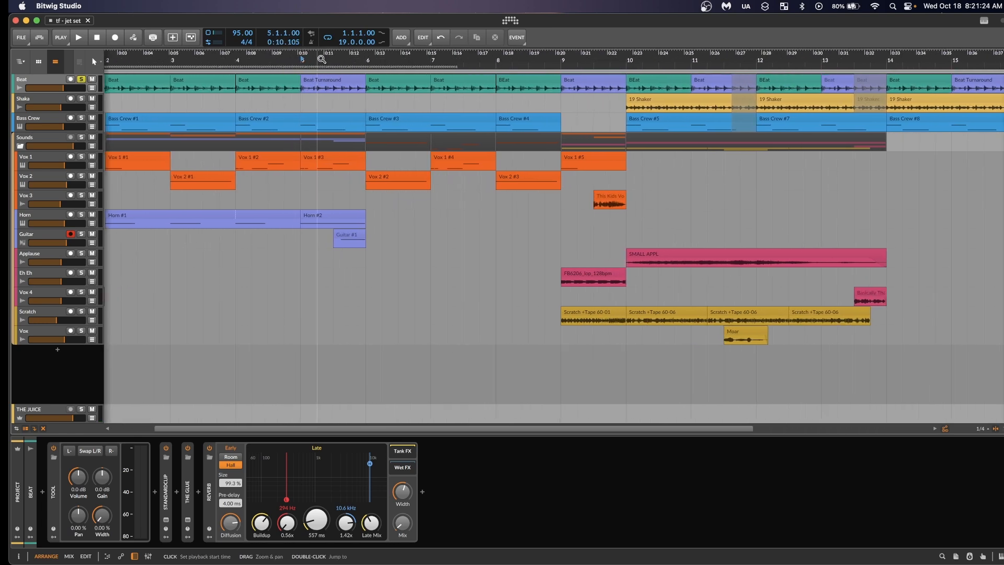
pyautogui.click(323, 85)
pyautogui.hscroll(-2, 293, 89)
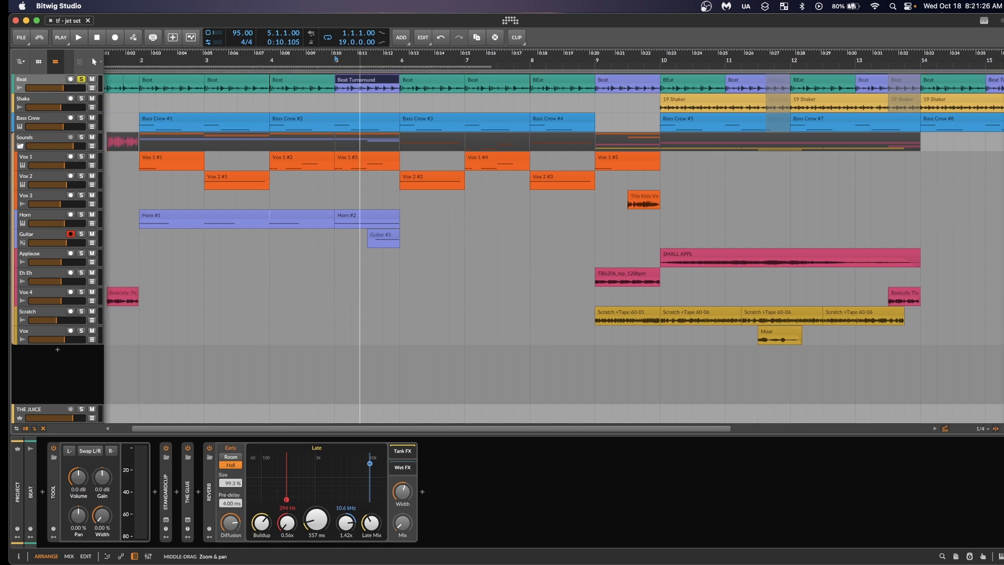
pyautogui.scroll(-2, 215, 90)
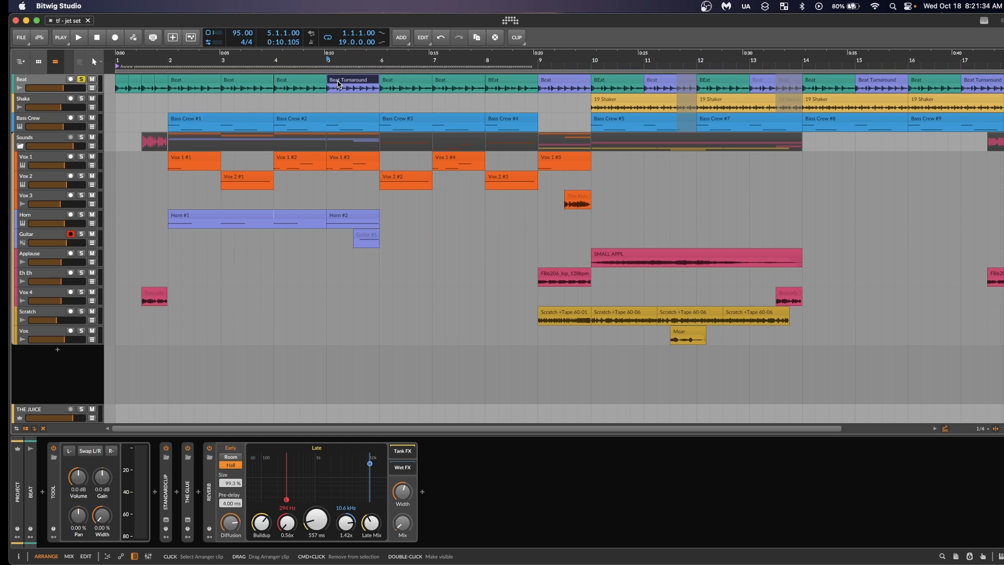
pyautogui.click(275, 58)
pyautogui.press('space')
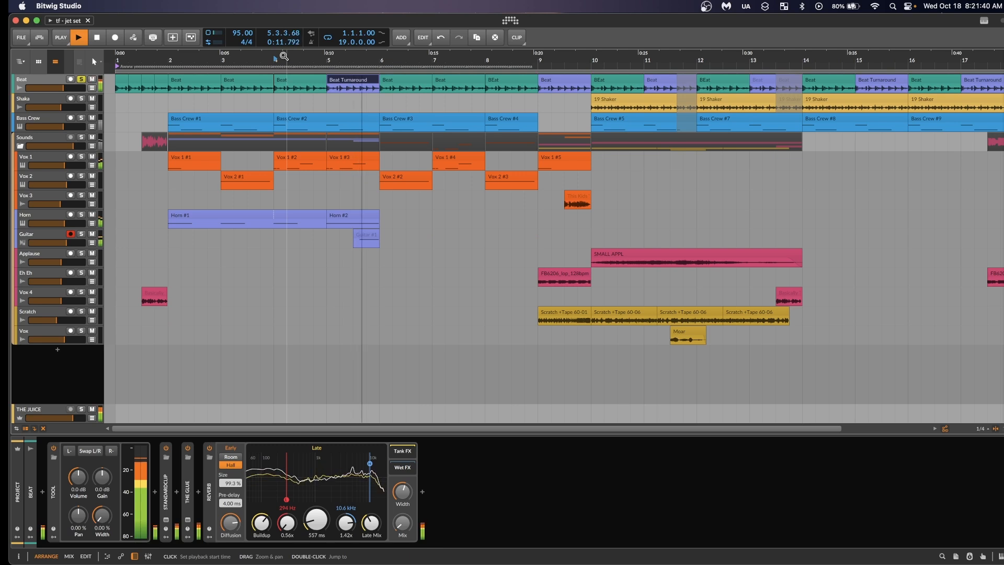
pyautogui.press('space')
# Audition the soloed Beat track from the start of the song, and set the playback start to bar 10
pyautogui.click(116, 57)
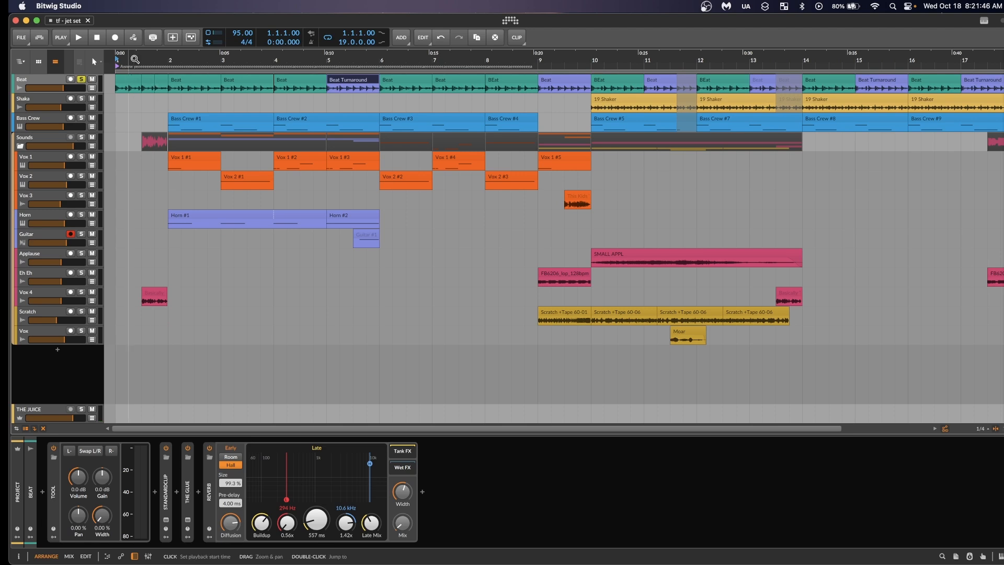
pyautogui.press('space')
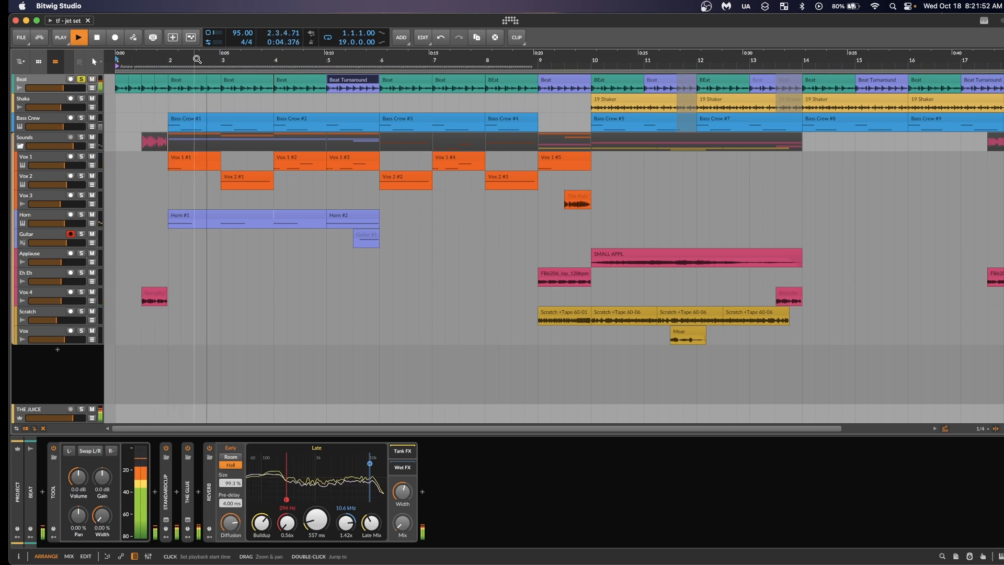
pyautogui.press('space')
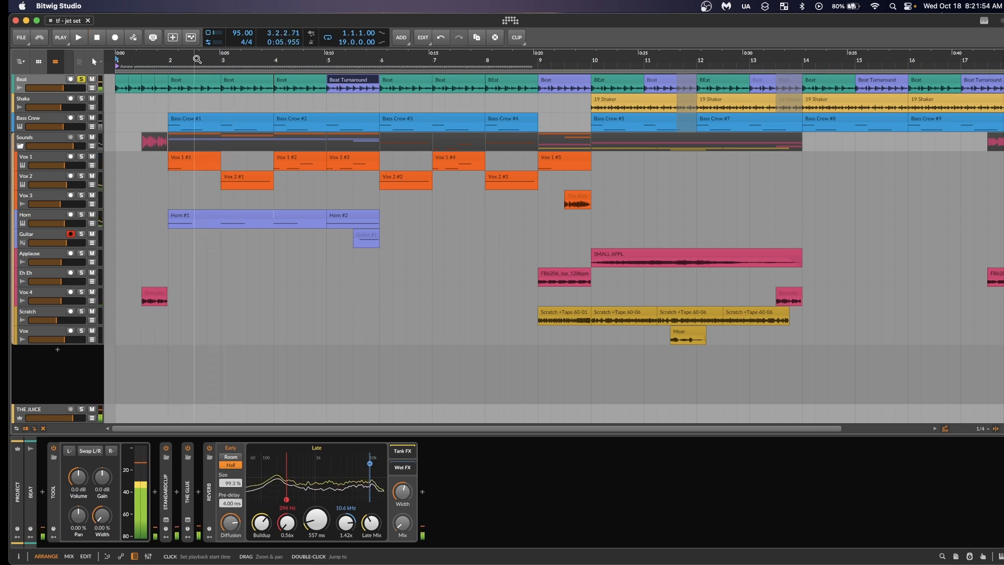
pyautogui.click(593, 57)
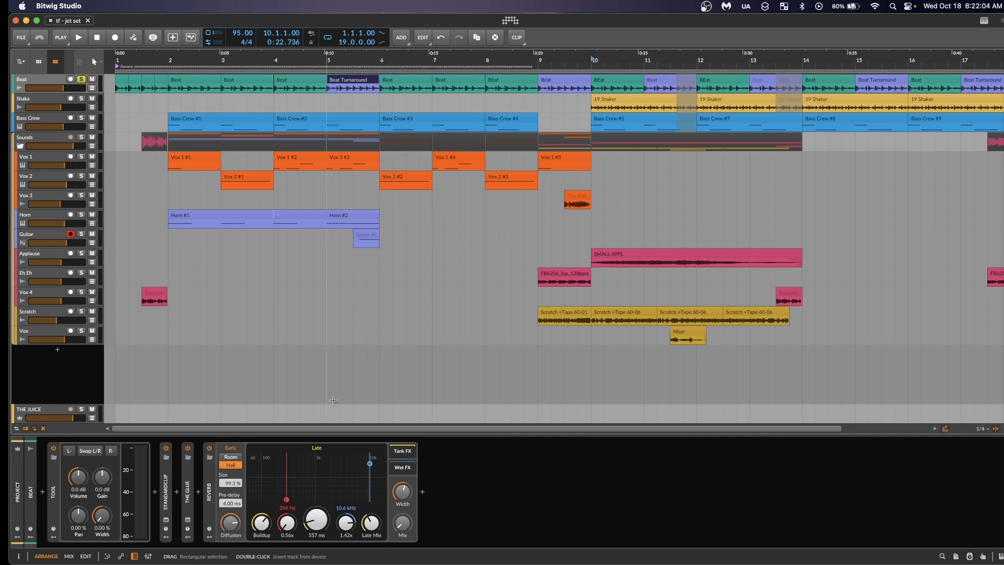
# Open the StandardCLIP plugin window on the Beat track to examine its settings, and close it
pyautogui.click(60, 487)
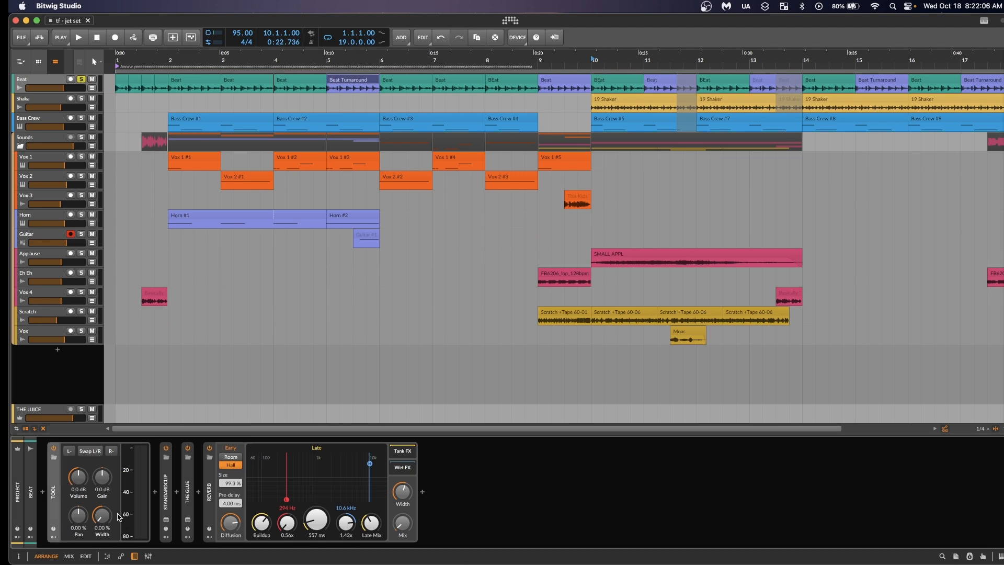
pyautogui.click(166, 519)
pyautogui.moveTo(466, 138); pyautogui.dragTo(464, 129)
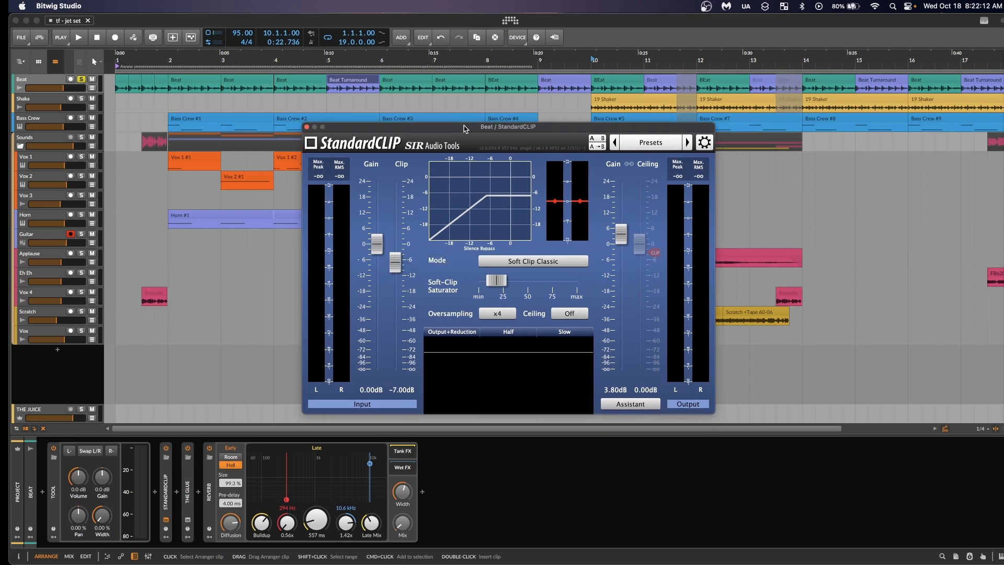
pyautogui.click(307, 127)
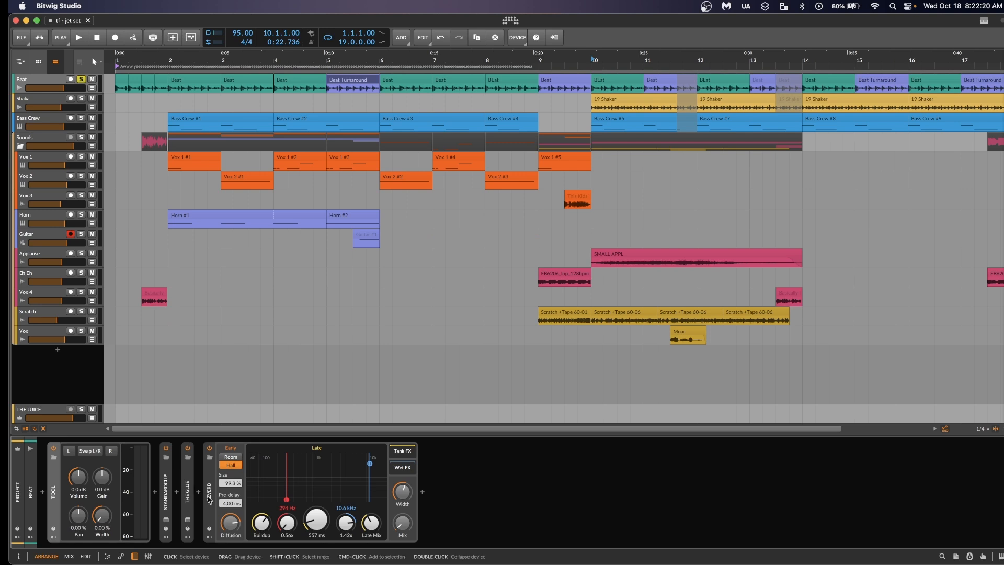
# Solo the Shaka track in place of Beat and audition it from bar 10
pyautogui.click(540, 59)
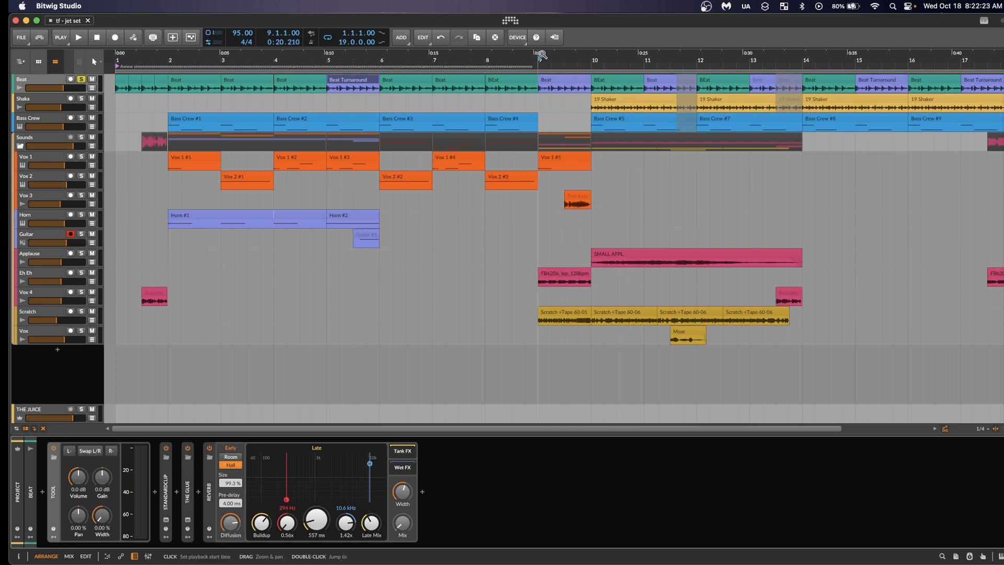
pyautogui.click(81, 98)
pyautogui.hscroll(3, 635, 59)
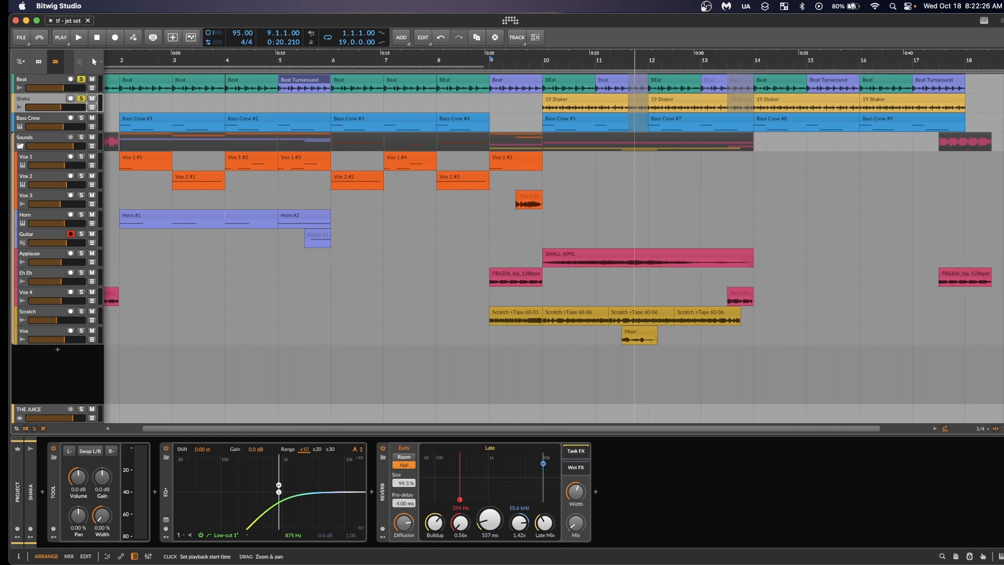
pyautogui.hscroll(3, 634, 59)
pyautogui.click(465, 59)
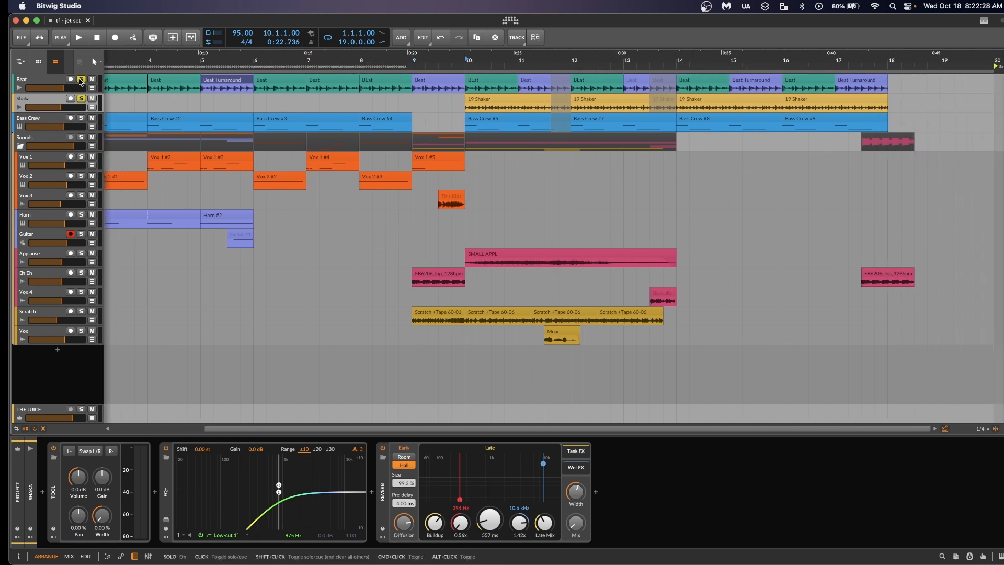
pyautogui.click(81, 79)
pyautogui.press('space')
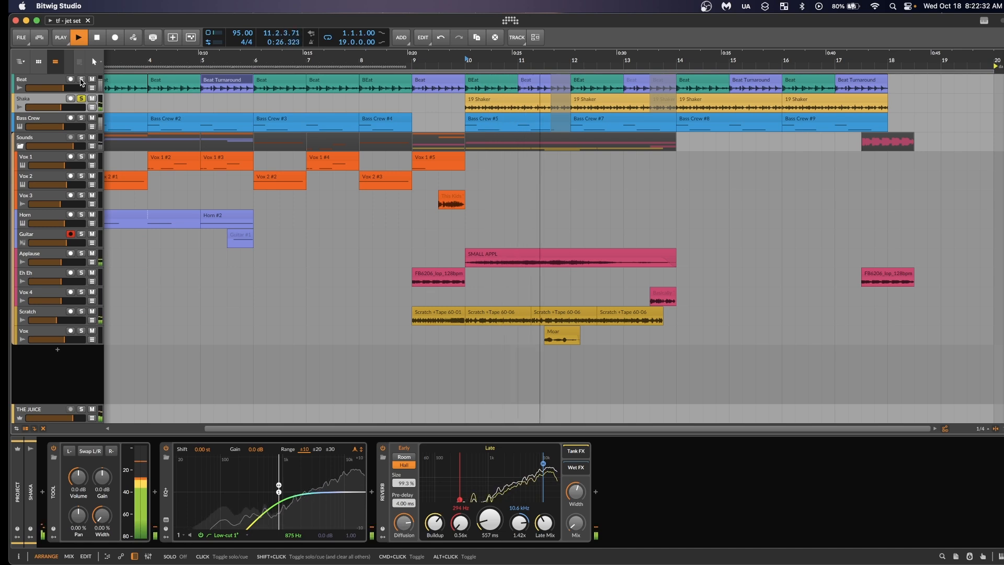
pyautogui.press('space')
# Solo the Beat track together with Shaka and audition both from bar 10
pyautogui.click(81, 83)
pyautogui.press('space')
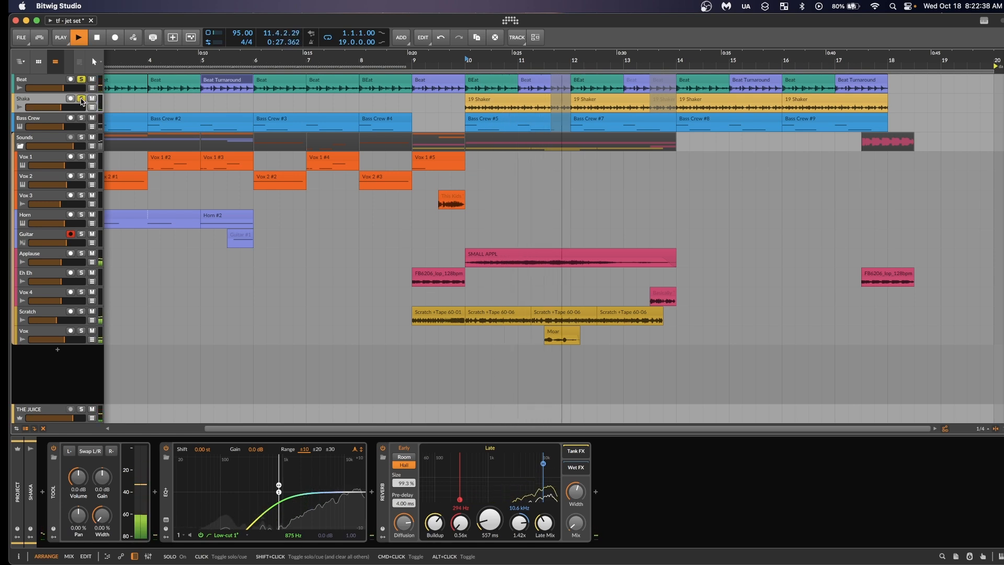
pyautogui.press('space')
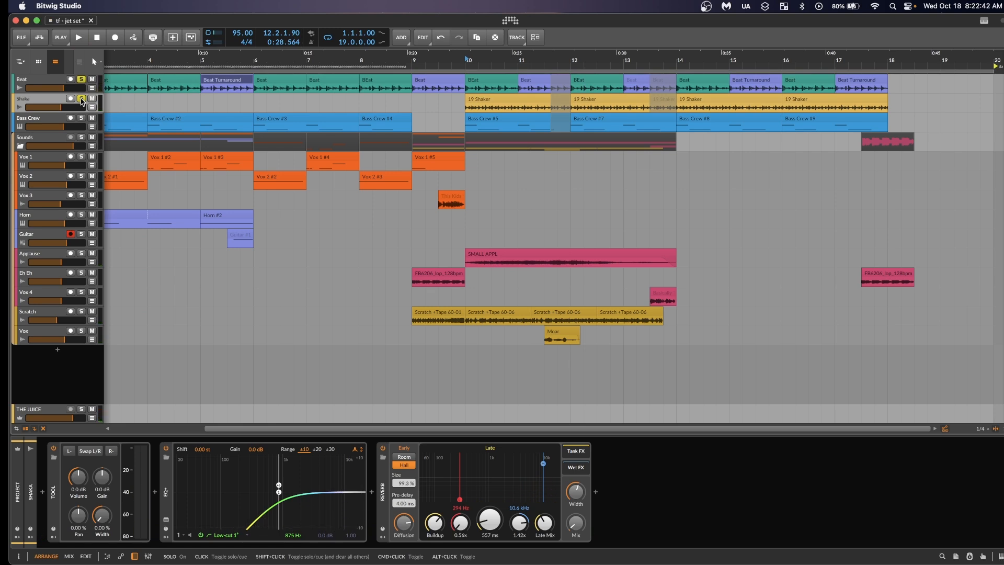
# Inspect the available stretching modes for the first 19 Shaker clip without changing its mode, and hide the clip's properties
pyautogui.click(510, 101)
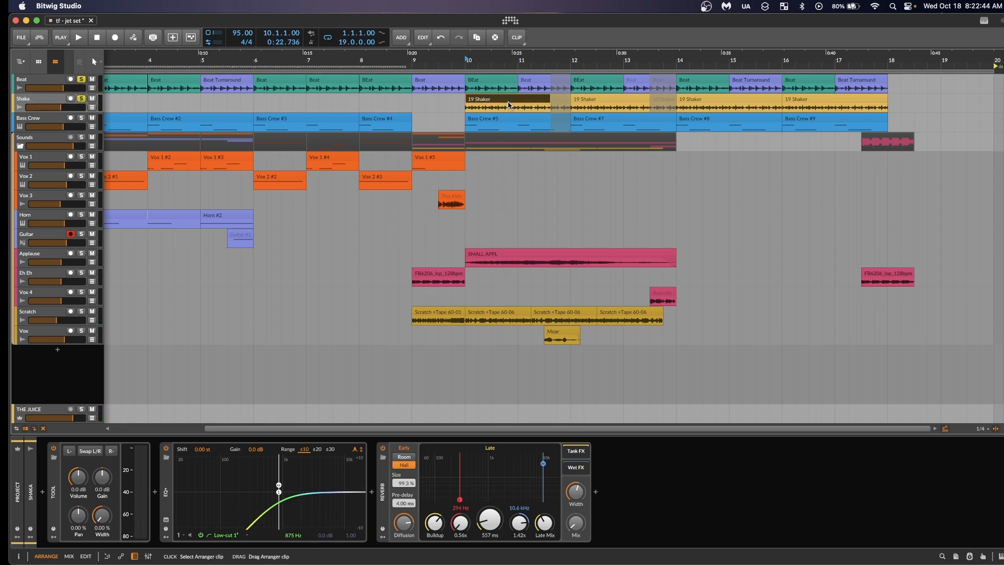
pyautogui.press('i')
pyautogui.click(580, 100)
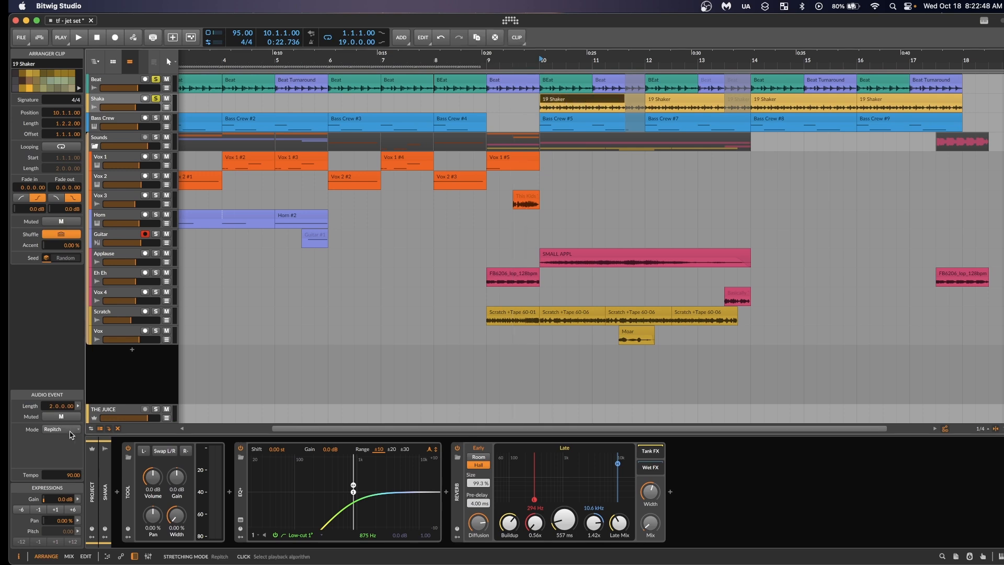
pyautogui.click(71, 433)
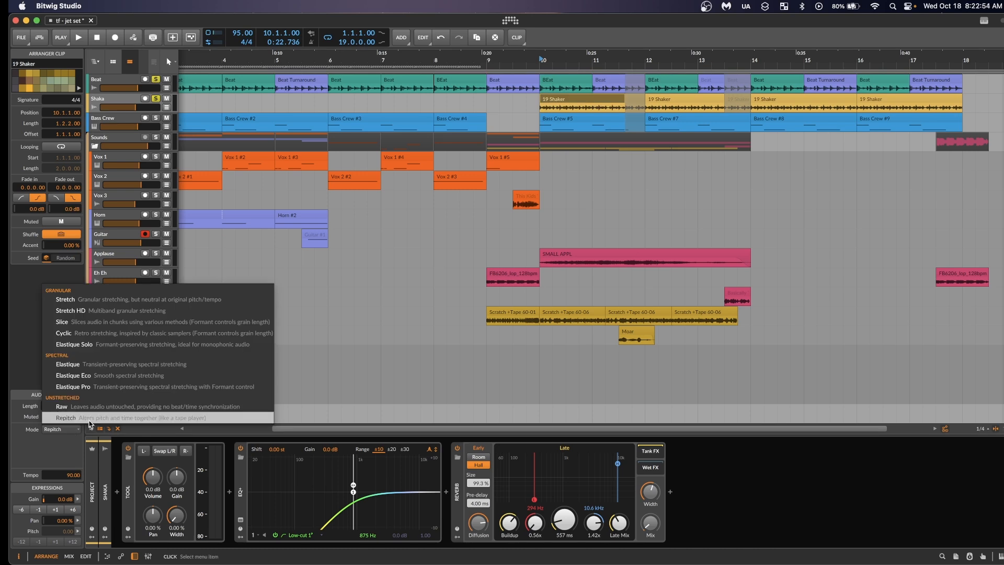
pyautogui.click(22, 349)
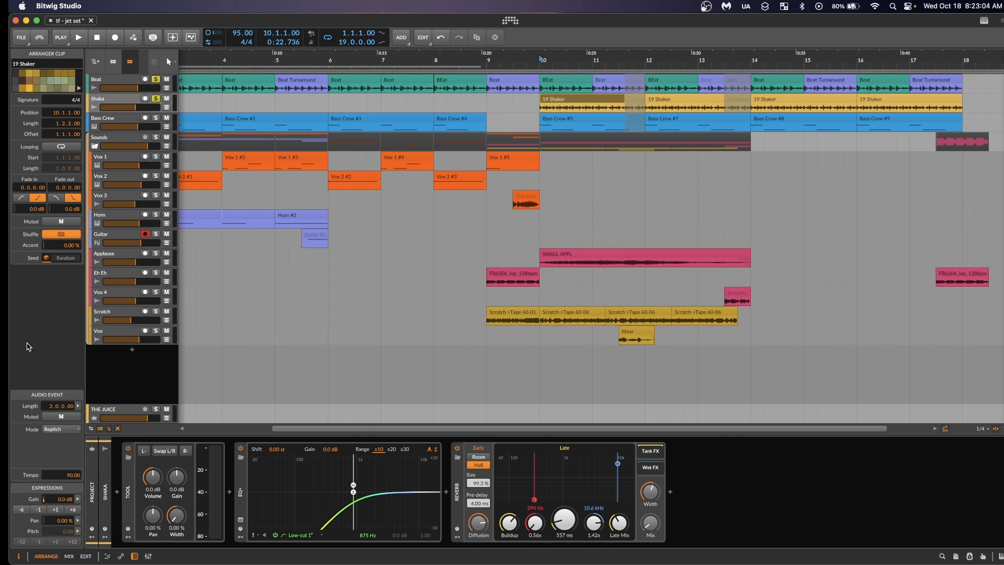
pyautogui.click(74, 430)
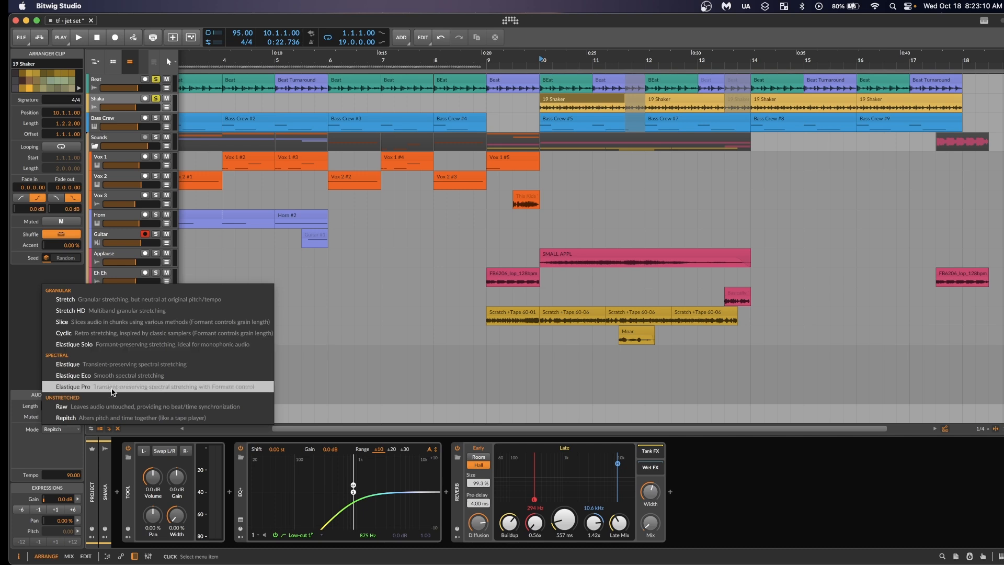
pyautogui.click(18, 345)
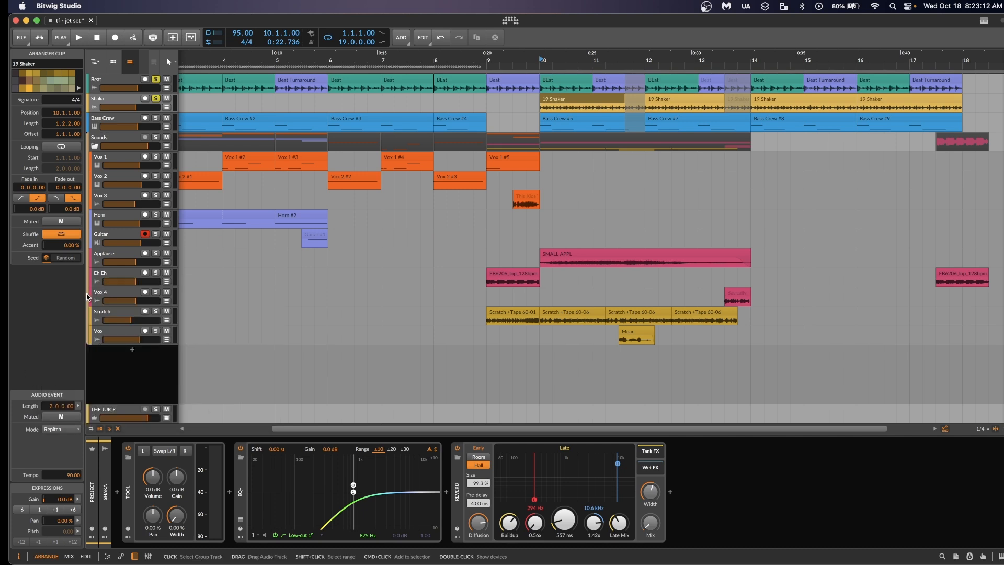
pyautogui.click(18, 556)
# Remove the solos from Shaka and Beat, and select and solo the Bass Crew track to show its sampler
pyautogui.click(492, 104)
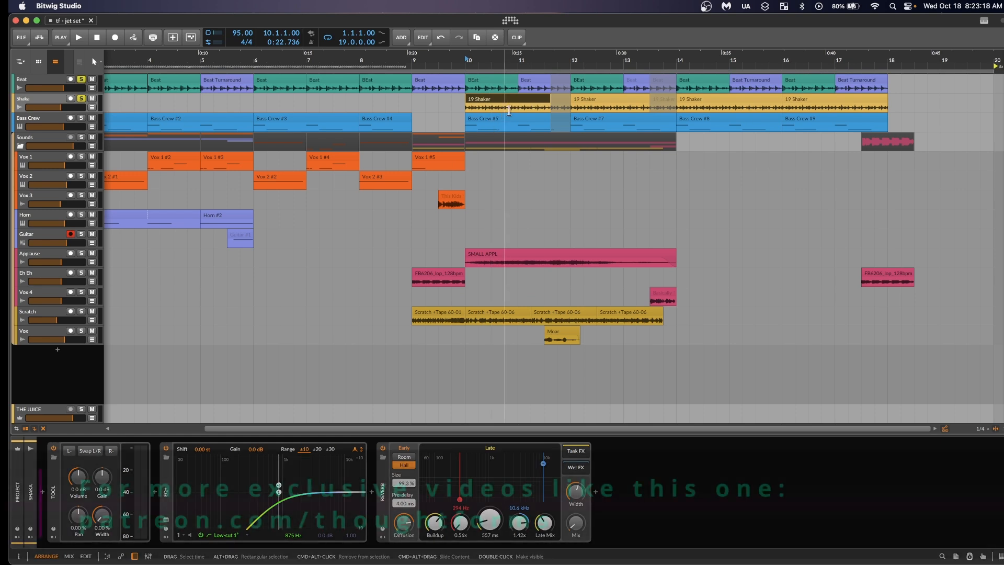
pyautogui.scroll(-5, 511, 108)
pyautogui.click(80, 98)
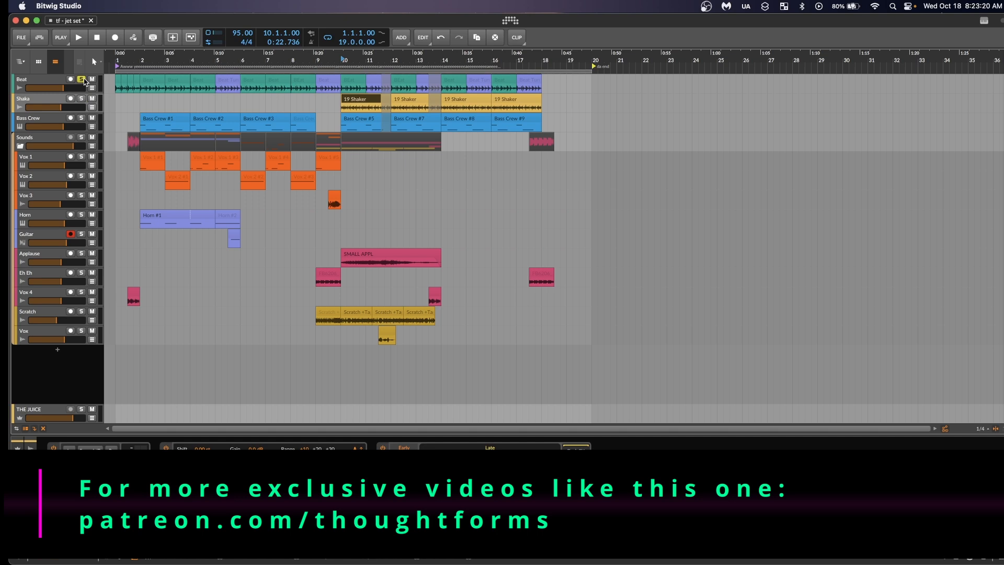
pyautogui.click(82, 80)
pyautogui.click(49, 116)
pyautogui.click(81, 117)
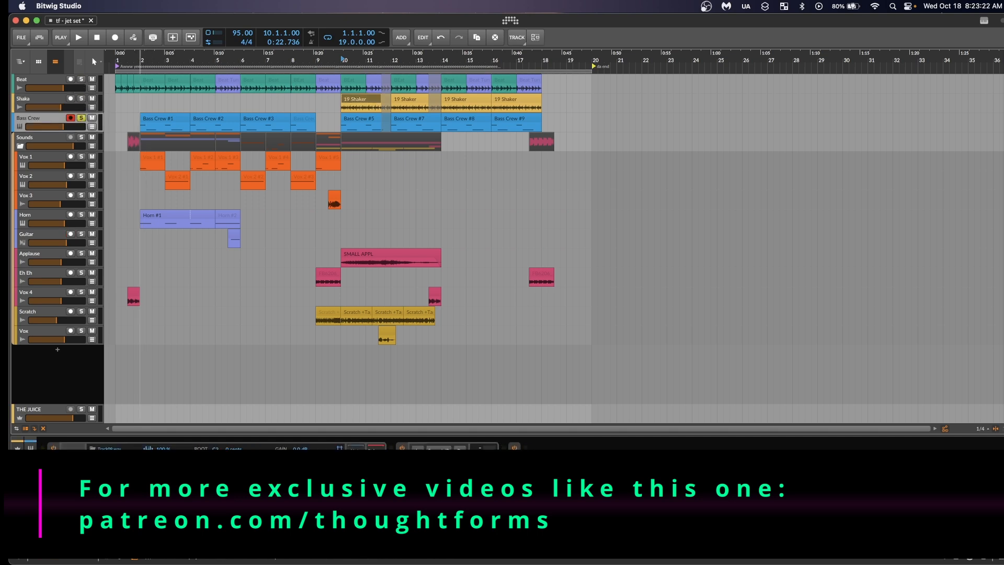
pyautogui.scroll(5, 181, 56)
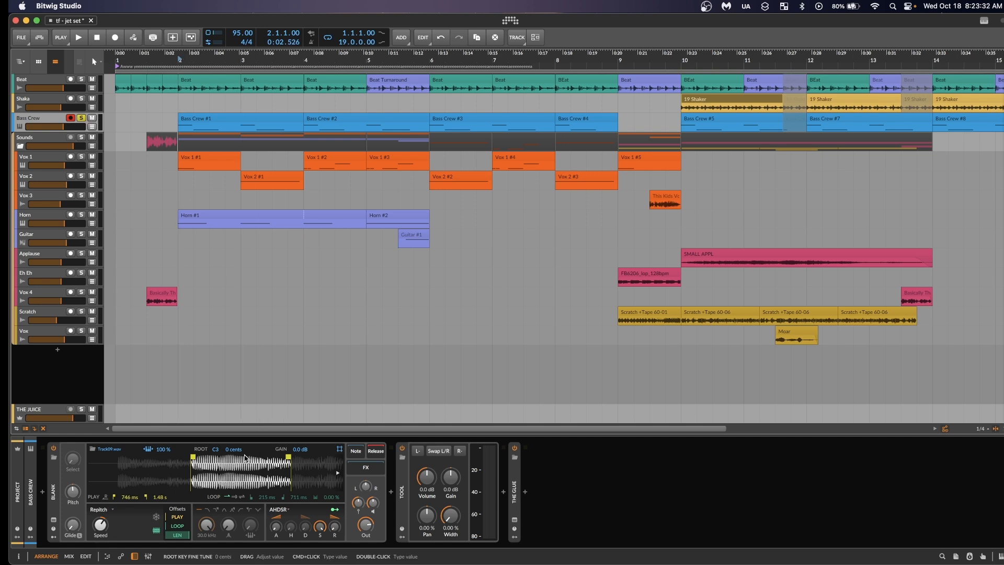
pyautogui.moveTo(192, 470); pyautogui.dragTo(345, 468)
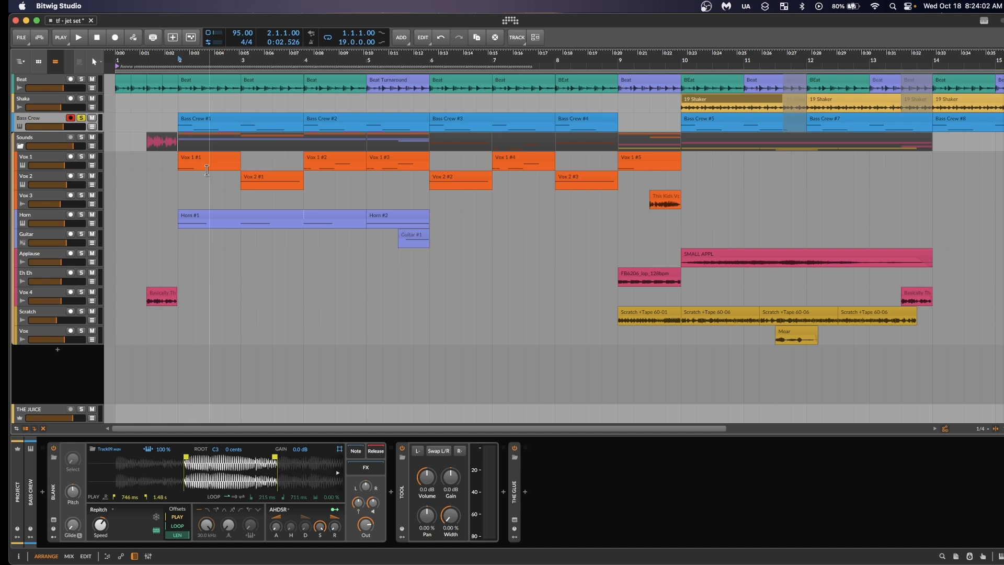
# Open the Bass Crew #1 clip in the note editor and audition its notes from bar 2
pyautogui.doubleClick(225, 119)
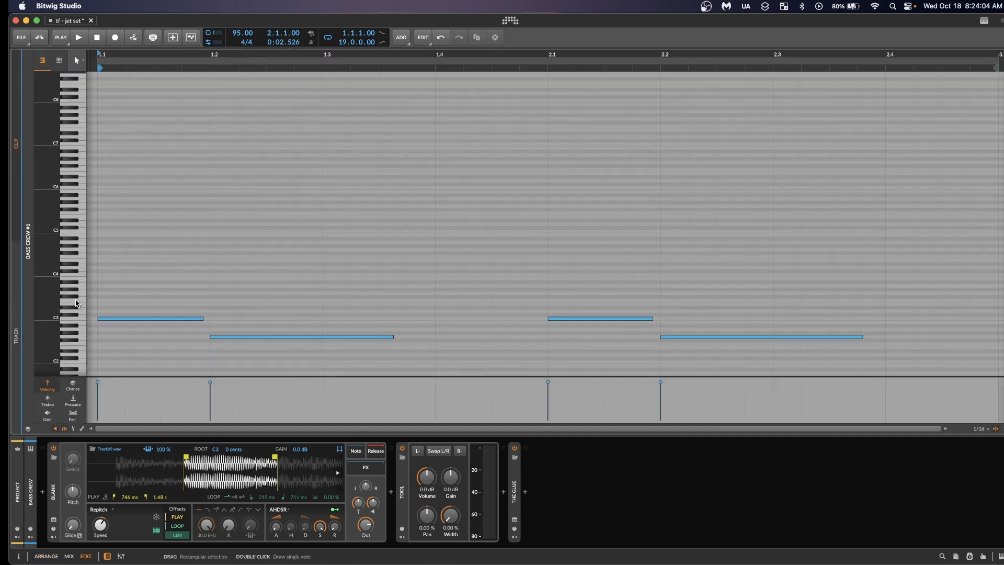
pyautogui.moveTo(47, 322); pyautogui.dragTo(51, 245)
pyautogui.moveTo(155, 236); pyautogui.dragTo(220, 201)
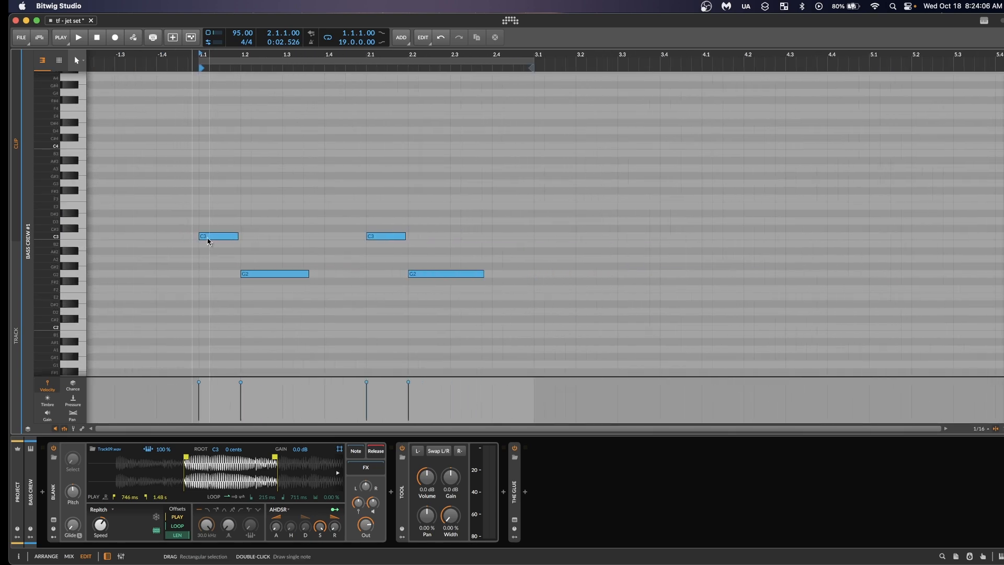
pyautogui.click(210, 238)
pyautogui.click(211, 240)
pyautogui.click(287, 238)
pyautogui.press('space')
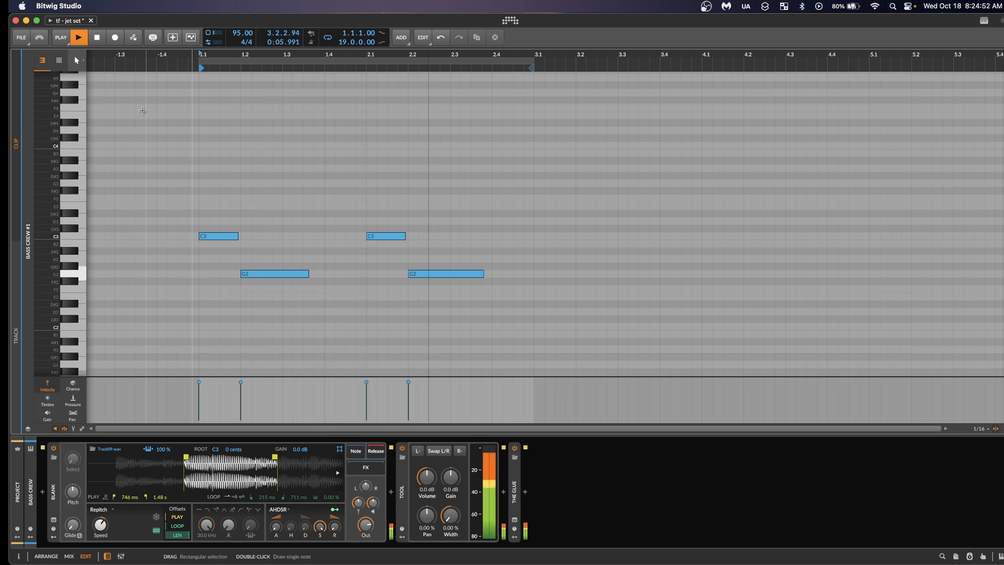
pyautogui.press('space')
# Return to the arrangement and audition Beat, Shaka and Bass Crew soloed together from bar 10
pyautogui.hotkey('alt', '2')
pyautogui.hotkey('alt', '1')
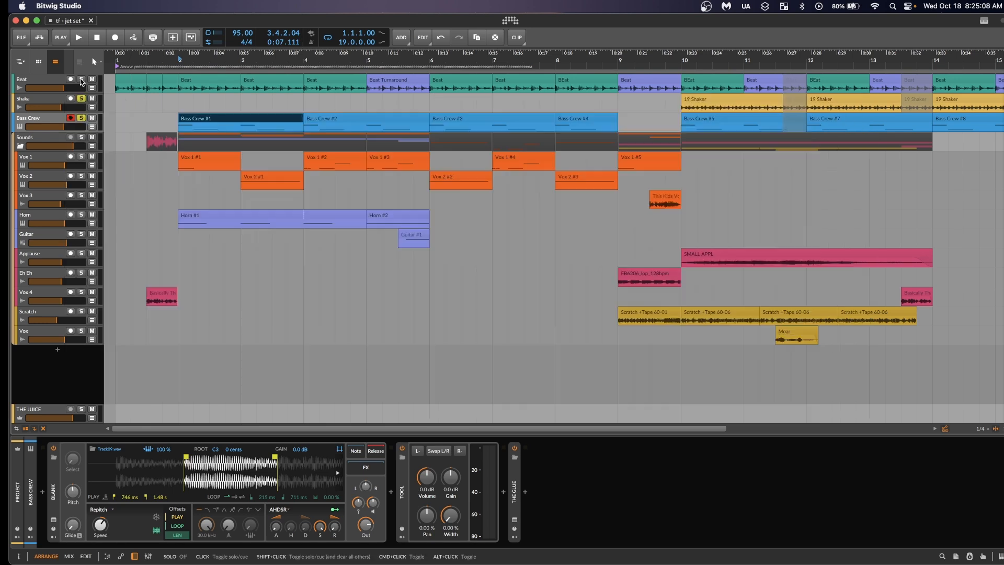
pyautogui.click(683, 60)
pyautogui.press('space')
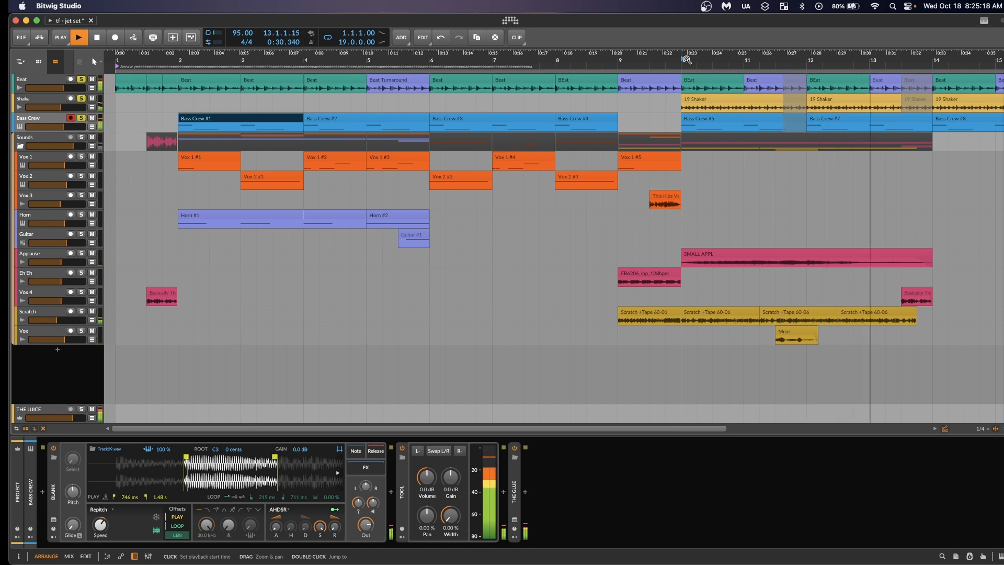
pyautogui.press('space')
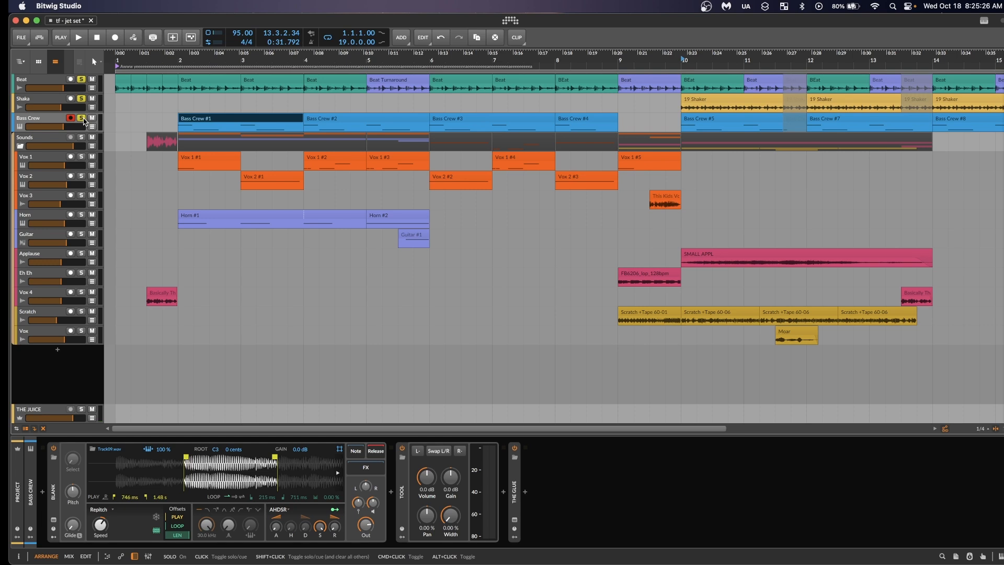
# Clear the solos on Beat, Shaka and Bass Crew, and select the Sounds group track
pyautogui.click(82, 117)
pyautogui.click(45, 140)
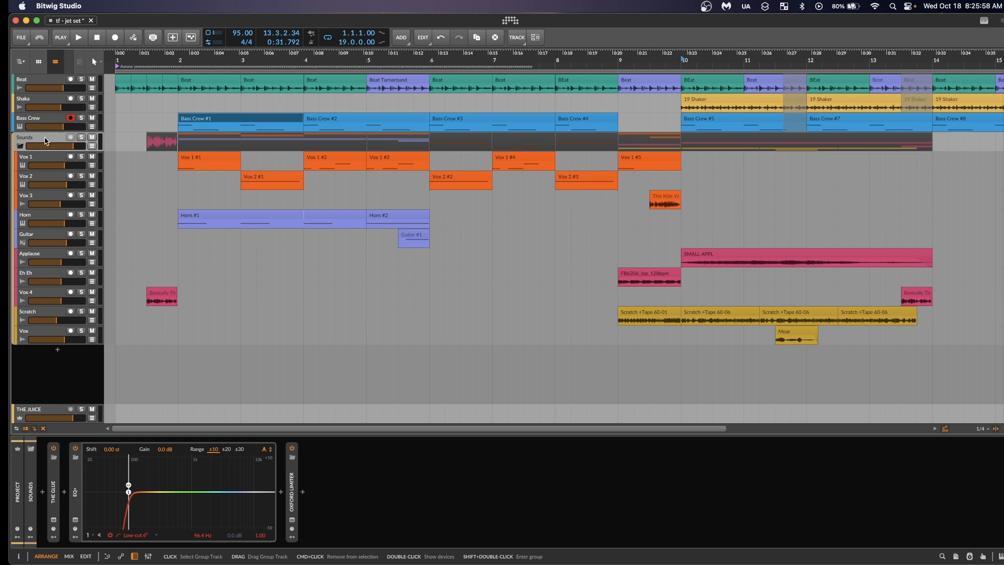
# Solo the Vox 1 track, examine the selected slice in its sampler, and audition it from bar 2
pyautogui.click(81, 157)
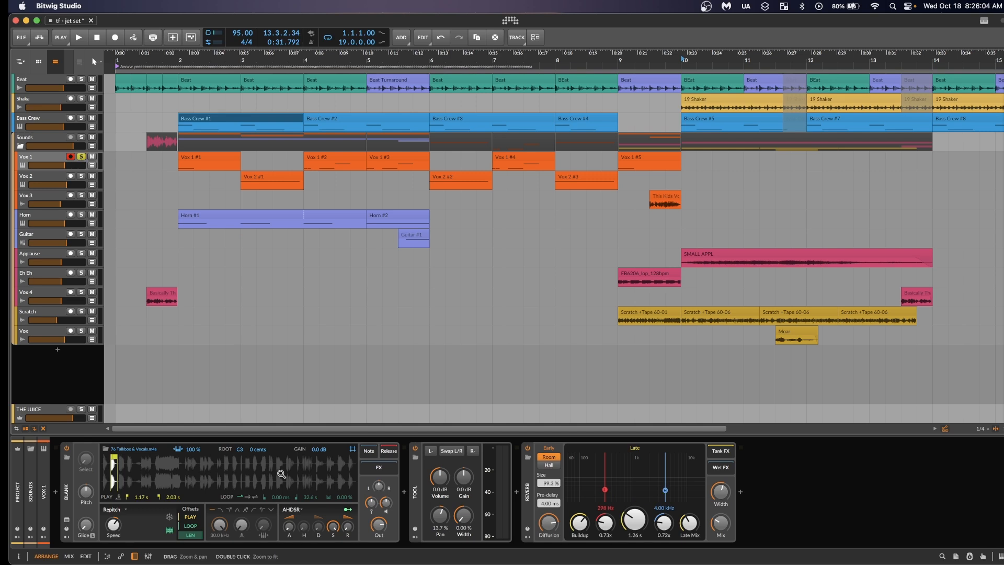
pyautogui.moveTo(112, 471); pyautogui.dragTo(192, 470)
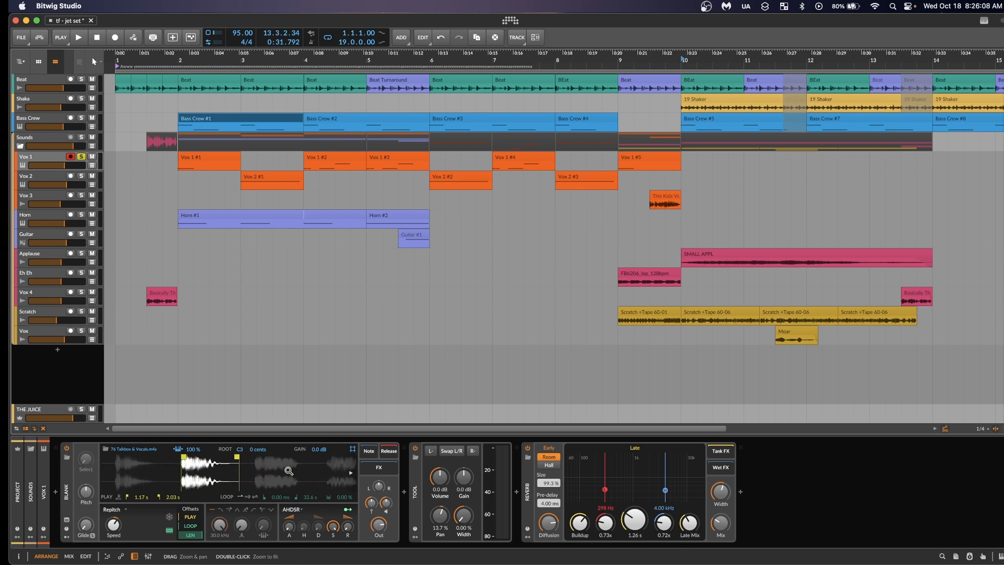
pyautogui.press('space')
pyautogui.press('space')
pyautogui.click(179, 61)
pyautogui.press('space')
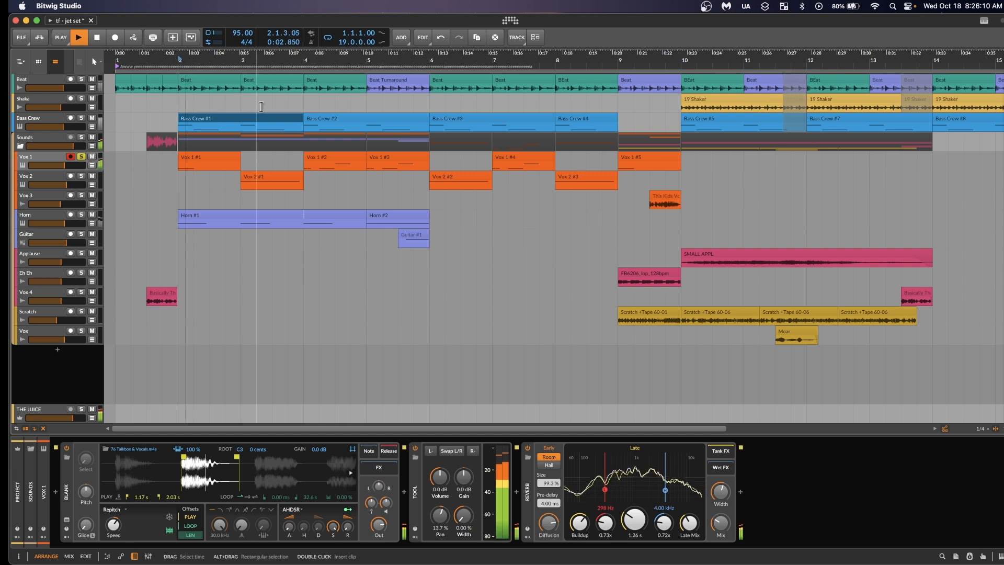
pyautogui.press('space')
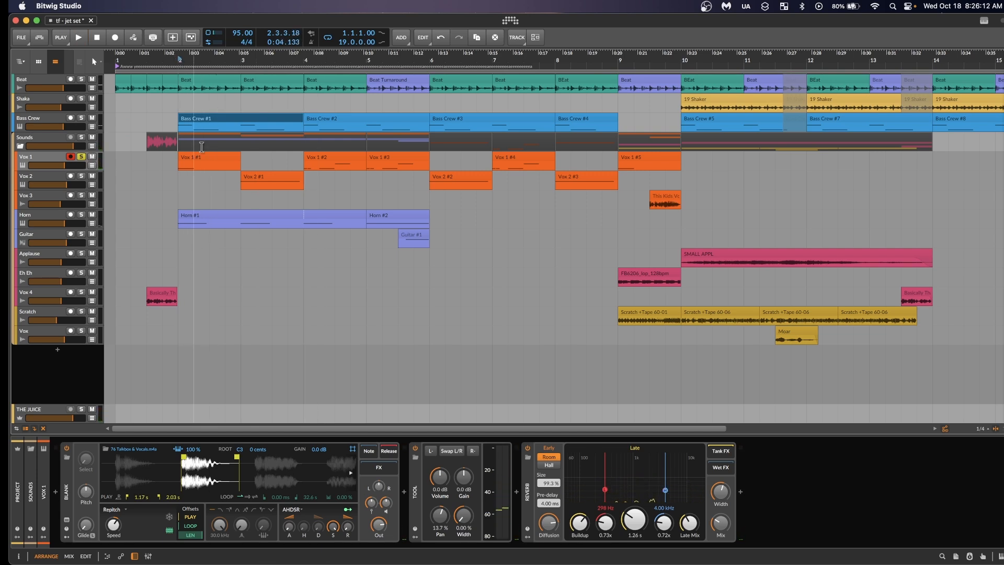
# Examine the Vox 1 #1 and Vox 1 #2 clips in the note editor, auditioning the second, and return to the arrangement
pyautogui.doubleClick(201, 160)
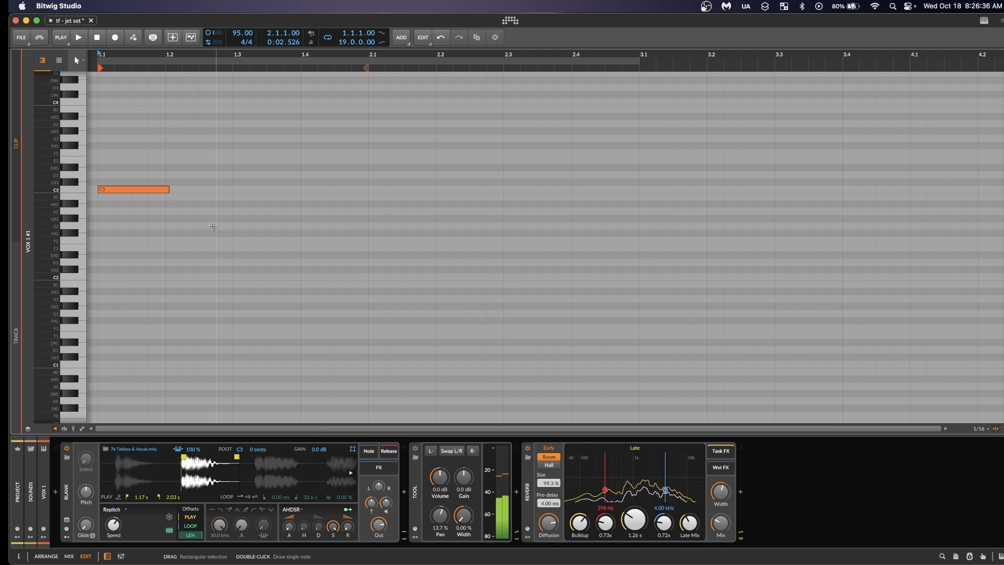
pyautogui.hotkey('alt', '1')
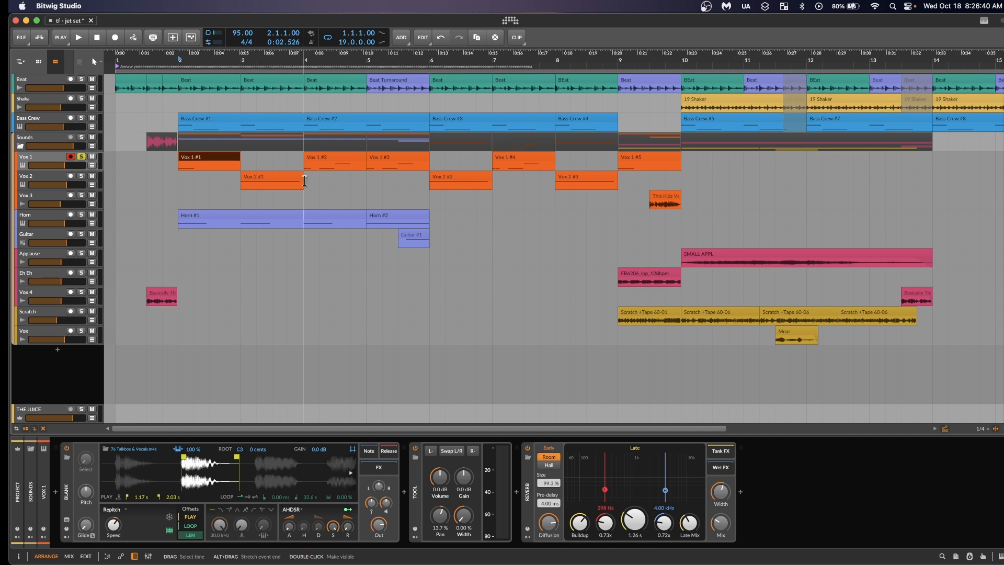
pyautogui.click(318, 157)
pyautogui.hotkey('alt', '3')
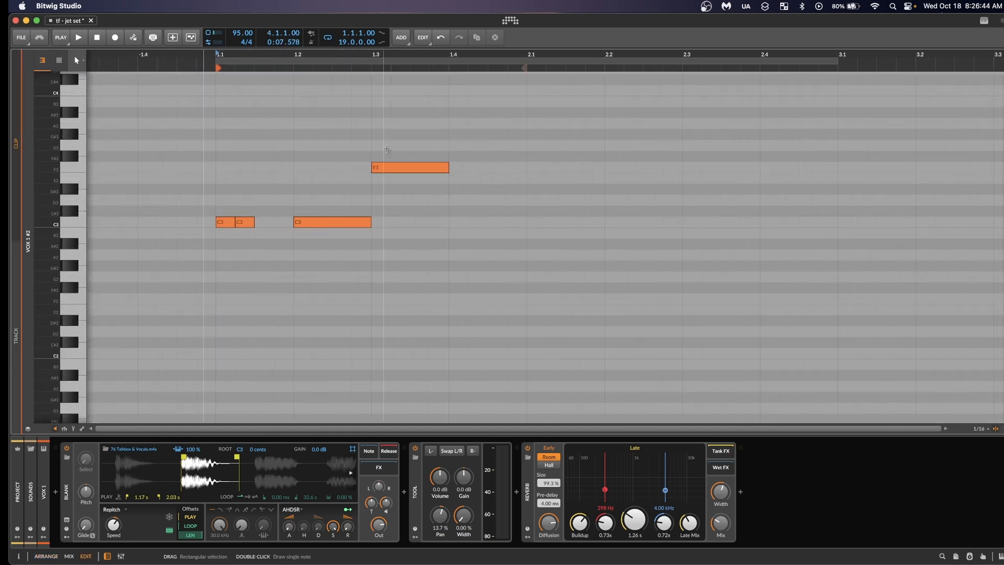
pyautogui.press('space')
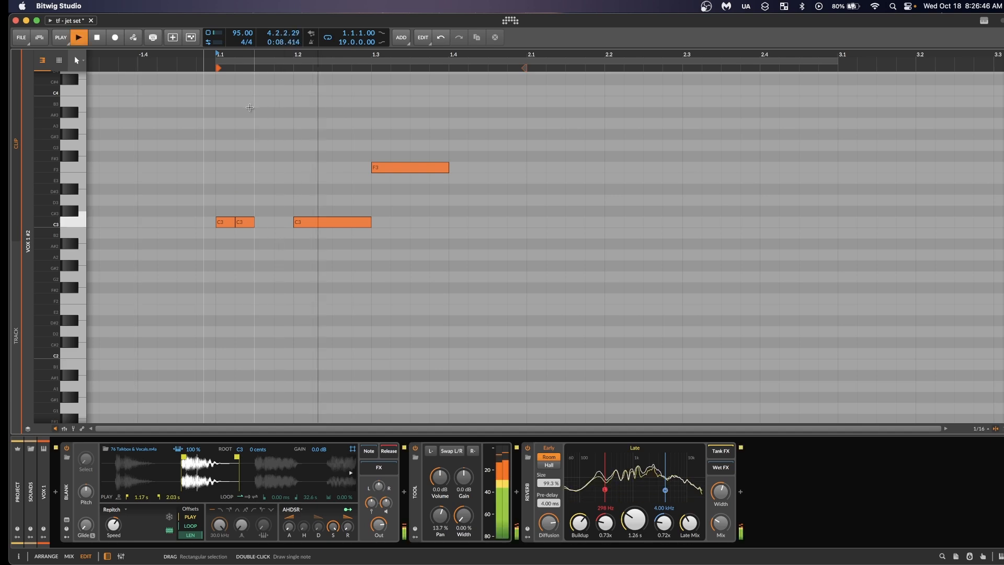
pyautogui.press('space')
pyautogui.hotkey('alt', '1')
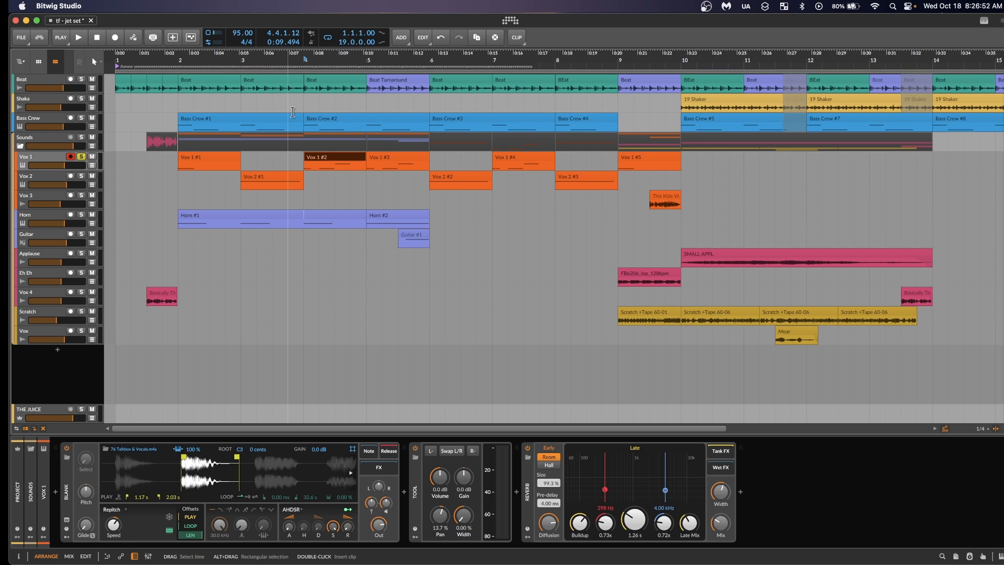
# Solo Vox 2 in place of Vox 1, audition it from bar 3, and examine its sampler slice
pyautogui.click(243, 161)
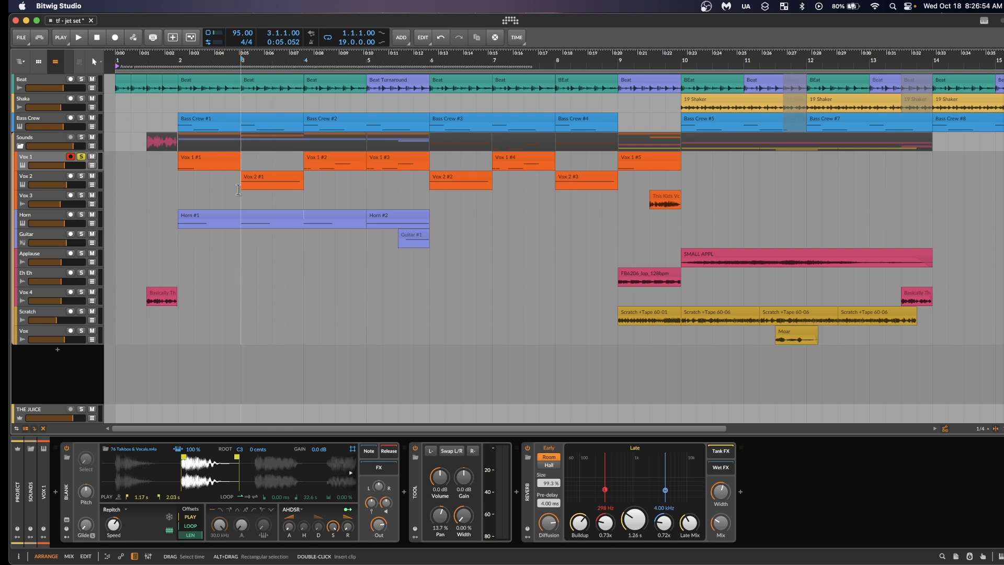
pyautogui.click(84, 177)
pyautogui.click(46, 183)
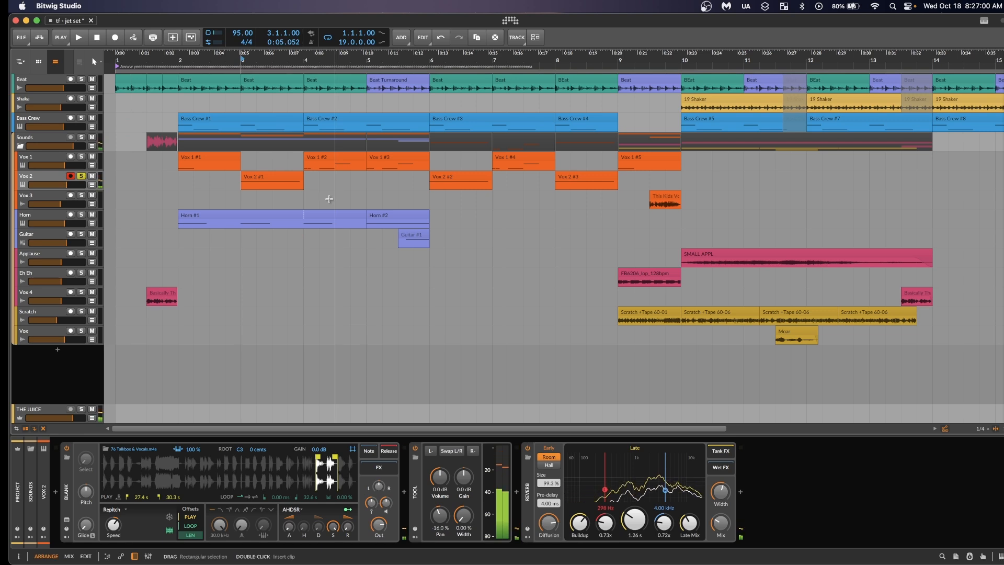
pyautogui.press('space')
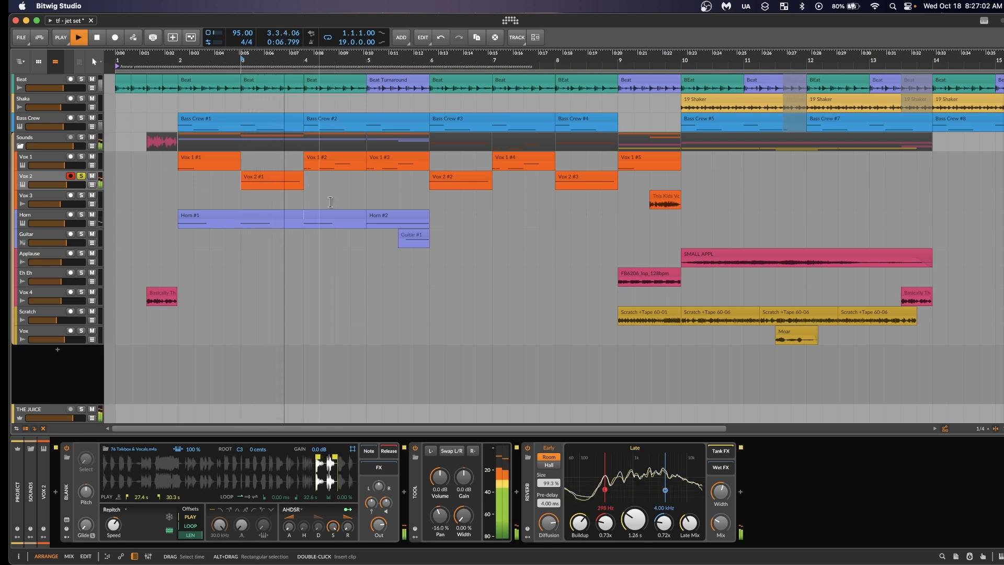
pyautogui.press('space')
pyautogui.moveTo(339, 470); pyautogui.dragTo(294, 475)
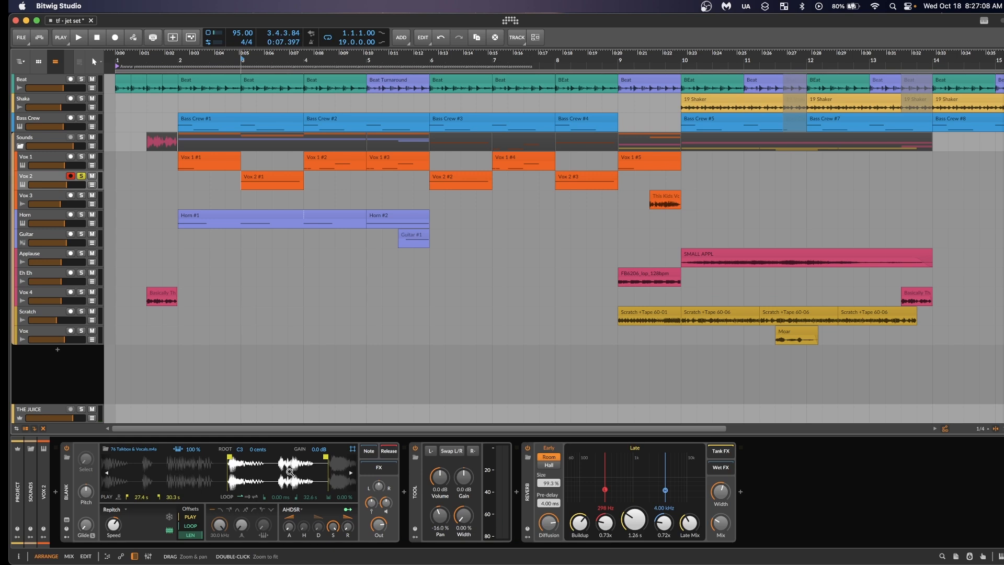
pyautogui.moveTo(289, 473); pyautogui.dragTo(270, 464)
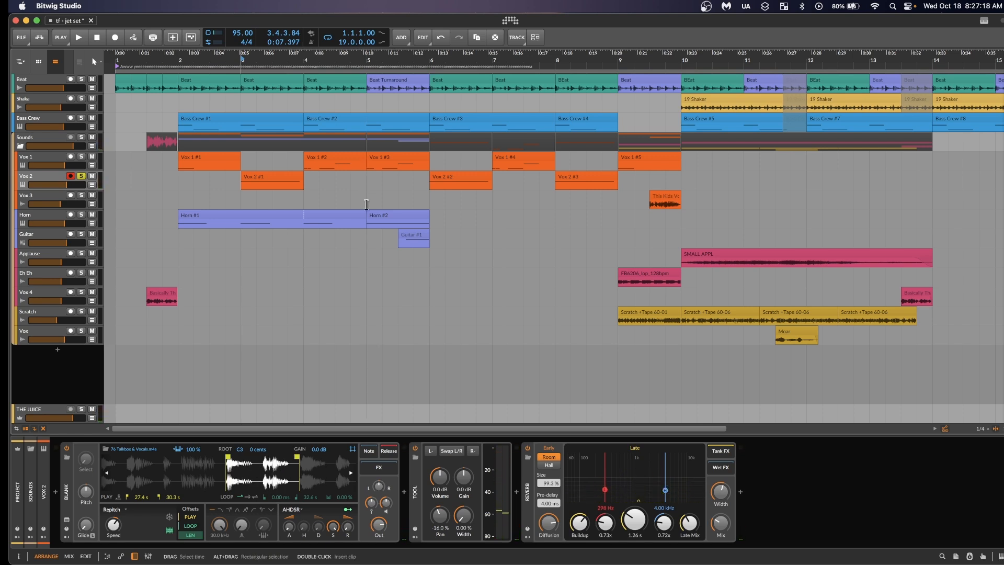
# Open the Vox 2 #1 clip in the note editor to examine its notes, and return to the arrangement
pyautogui.click(239, 182)
pyautogui.doubleClick(271, 176)
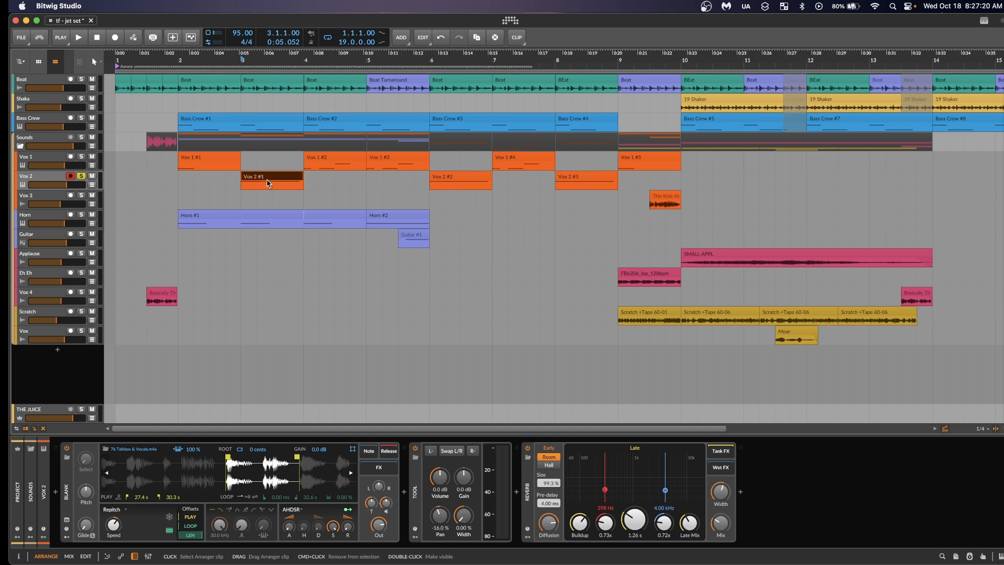
pyautogui.click(46, 556)
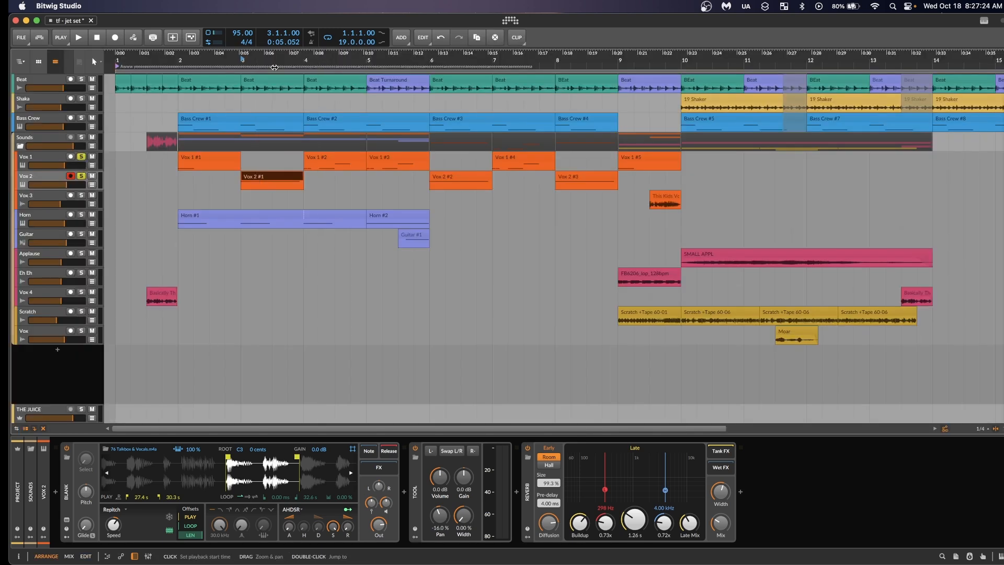
# Audition Vox 1 and Vox 2 soloed together from bar 2, and select the Vox 1 #1 clip
pyautogui.click(179, 59)
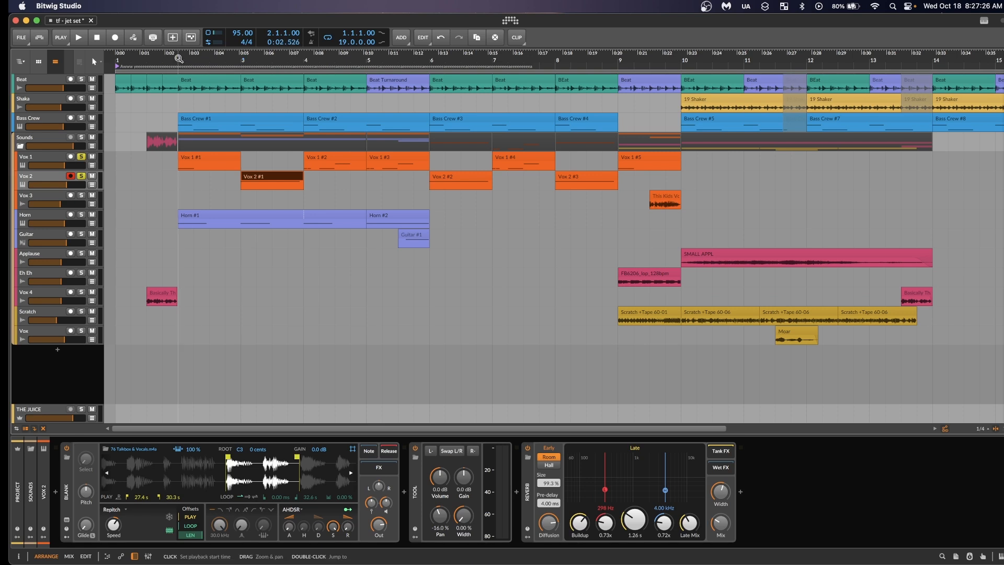
pyautogui.press('space')
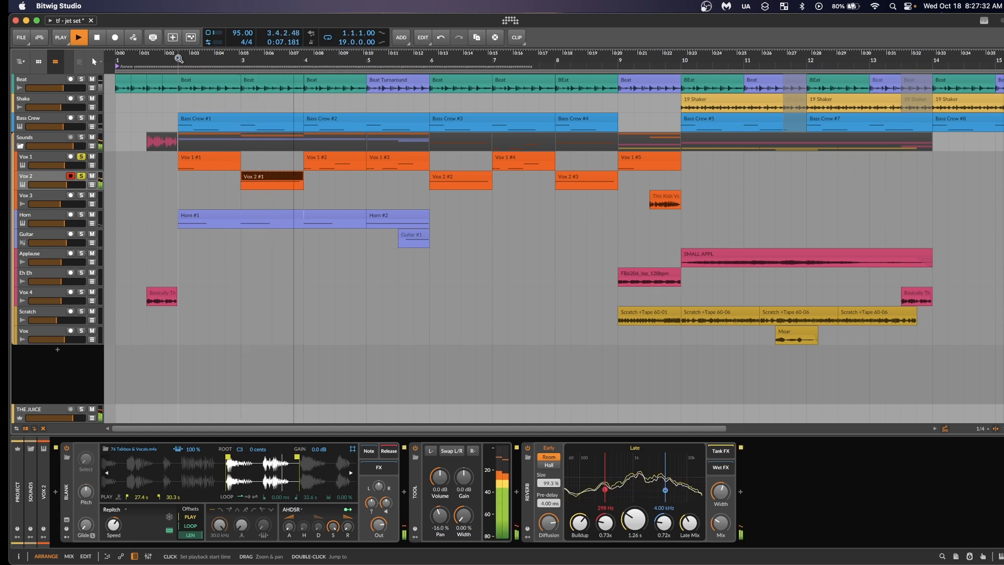
pyautogui.press('space')
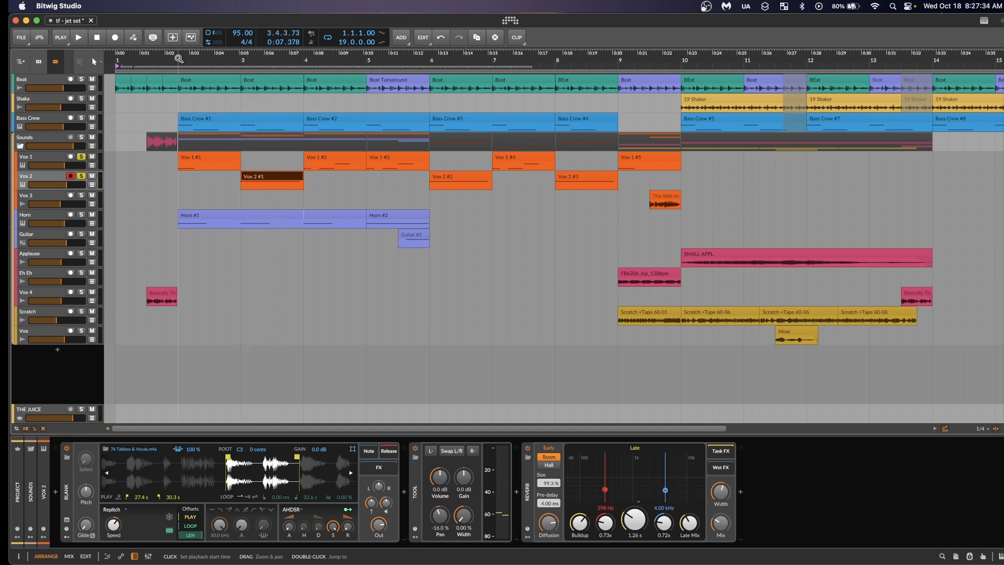
pyautogui.click(178, 59)
pyautogui.click(212, 160)
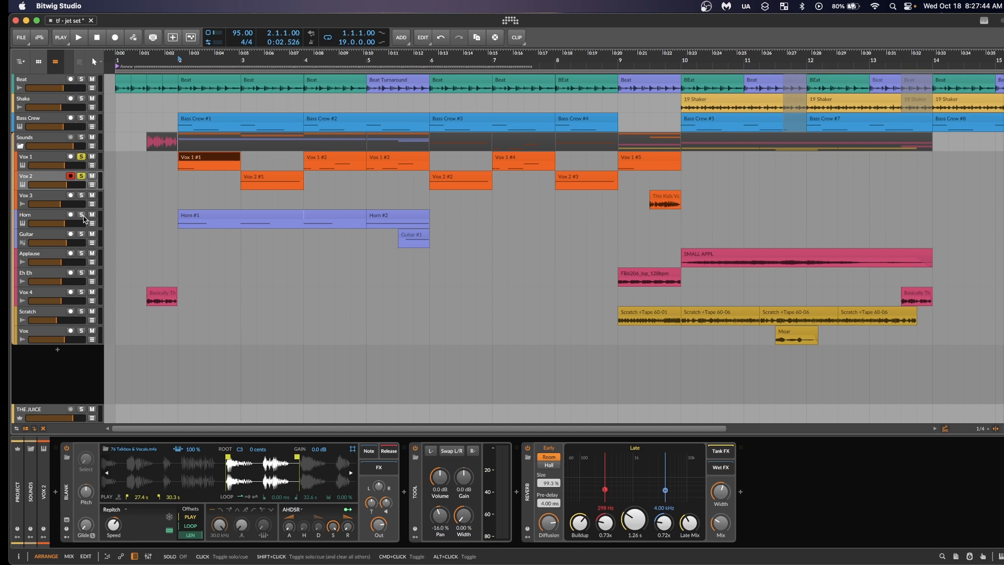
# Solo Horn in place of Vox 1 and Vox 2, and examine the selected brass slice in its sampler
pyautogui.click(82, 216)
pyautogui.click(81, 176)
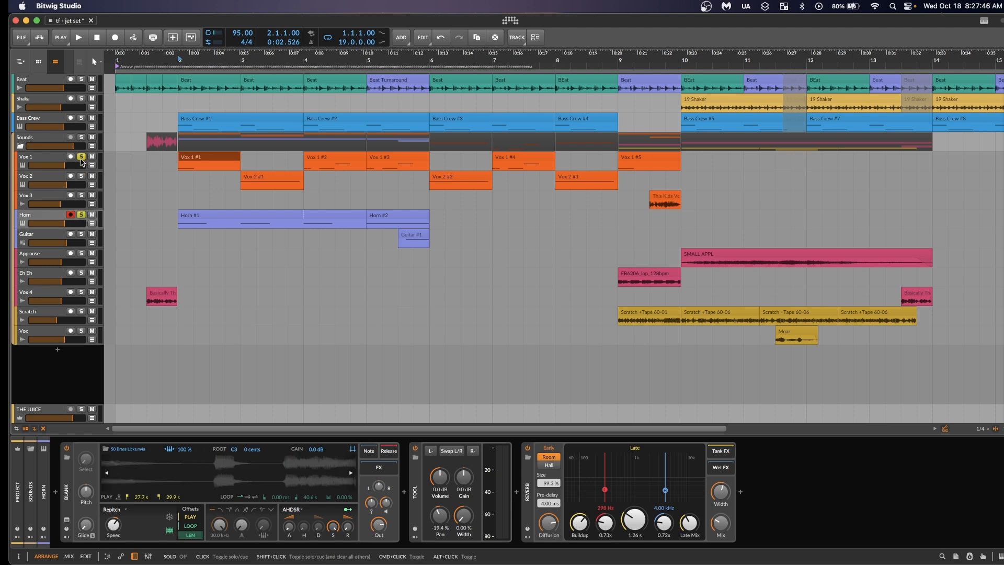
pyautogui.click(81, 157)
pyautogui.moveTo(253, 450); pyautogui.dragTo(283, 470)
pyautogui.press('super+z')
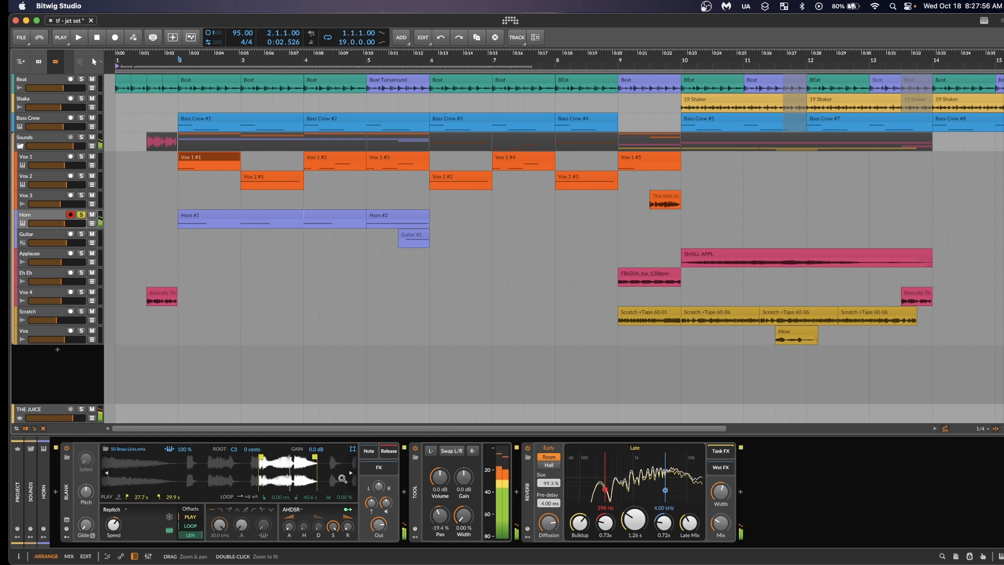
pyautogui.moveTo(287, 465)
pyautogui.mouseDown()
pyautogui.moveTo(287, 477)
pyautogui.moveTo(296, 473)
pyautogui.mouseUp()
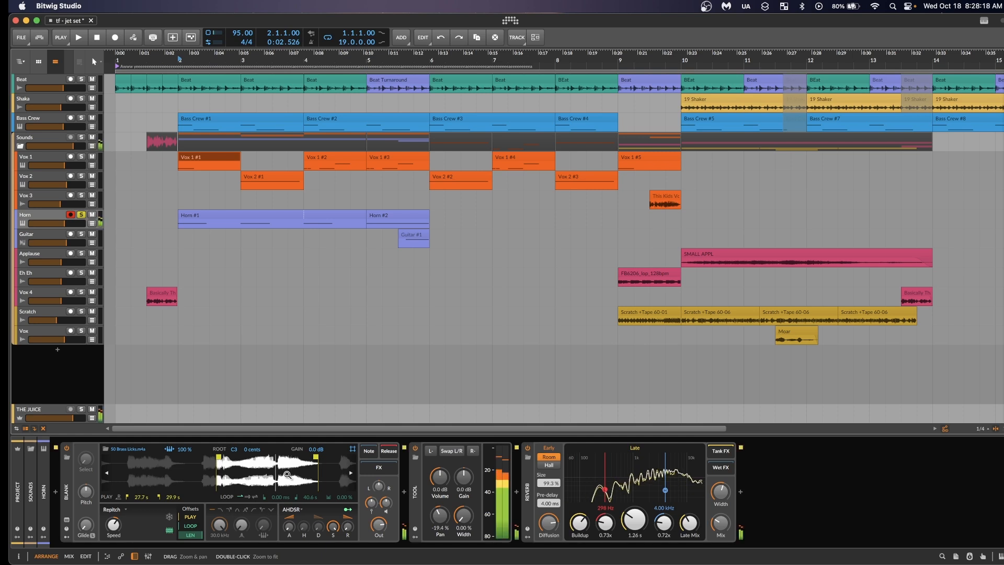
# Select the Horn #1 clip and audition the soloed Horn track from bar 2 through the Horn #2 clip
pyautogui.click(256, 220)
pyautogui.scroll(5, 251, 234)
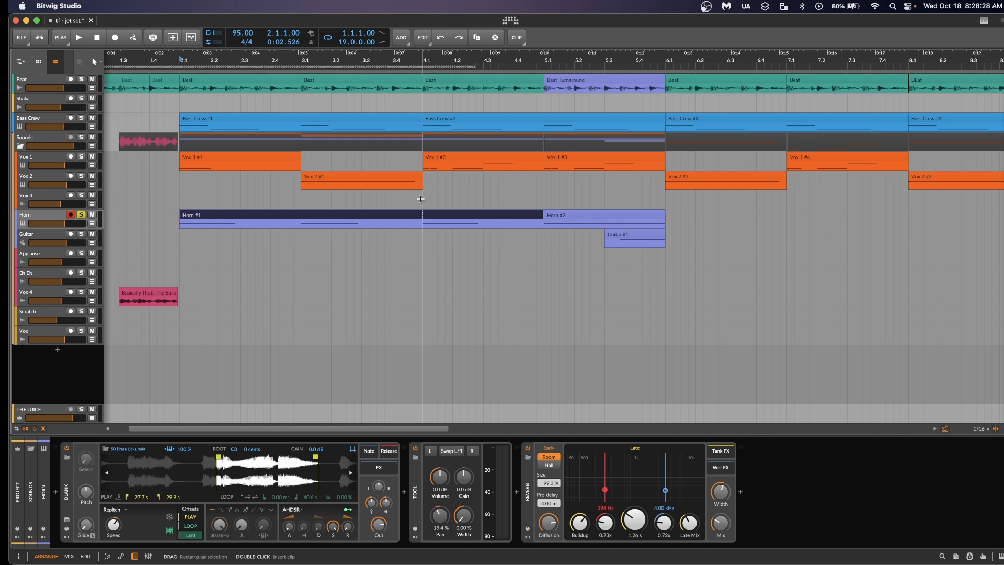
pyautogui.press('space')
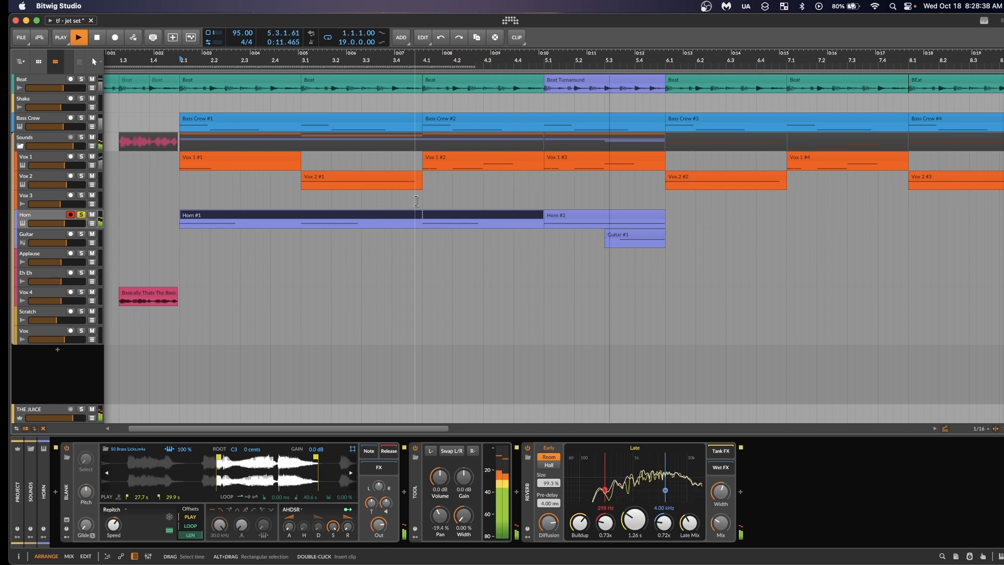
pyautogui.press('space')
pyautogui.scroll(-3, 337, 270)
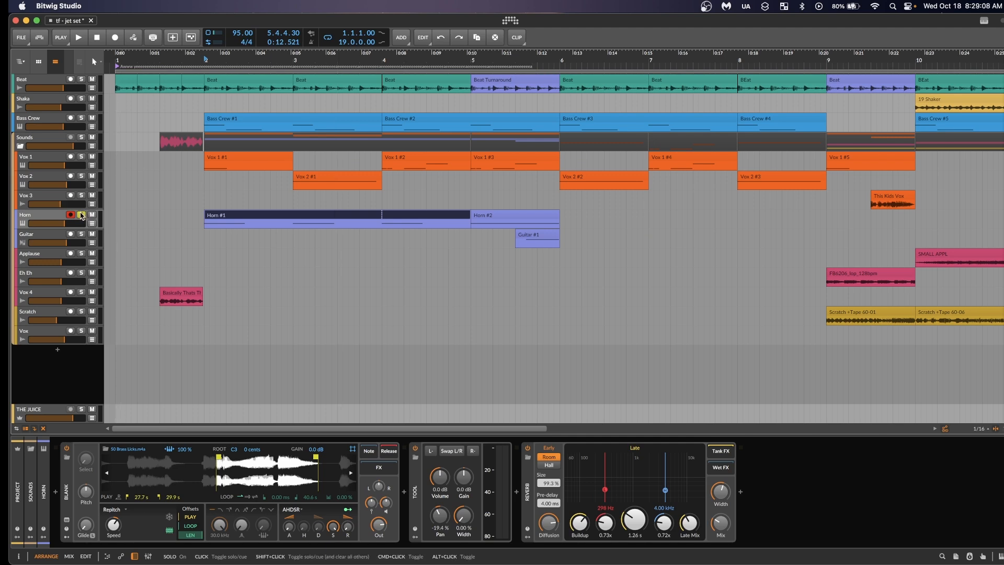
# Select the Guitar track to show its devices, and audition Vox 1, Vox 2, Horn and Guitar soloed together from bar 2
pyautogui.click(56, 236)
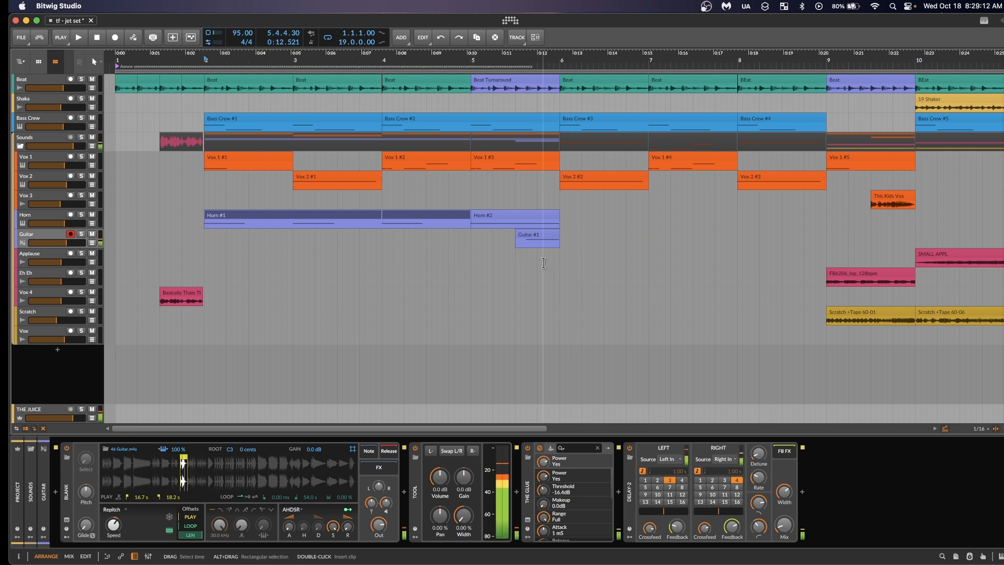
pyautogui.click(473, 60)
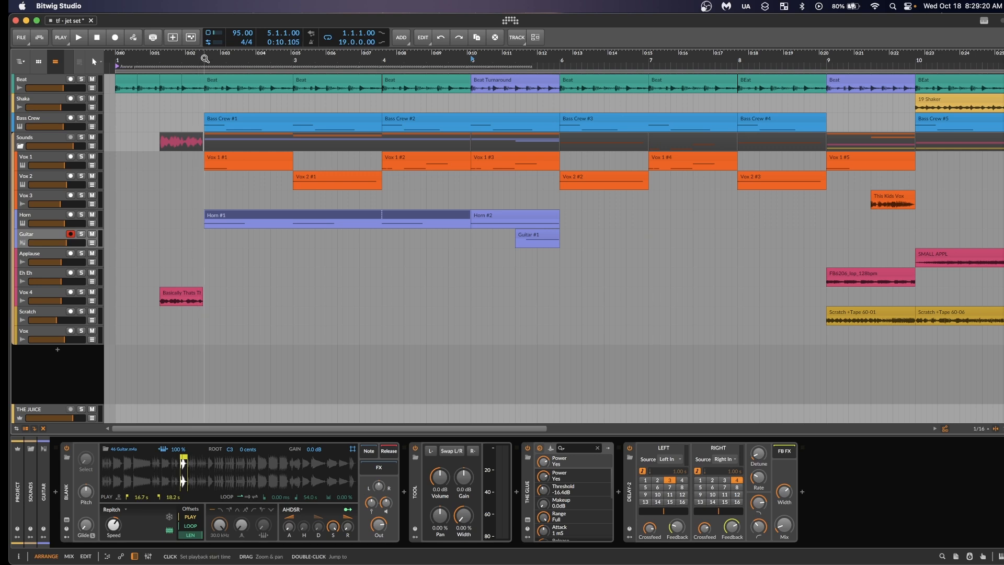
pyautogui.click(199, 61)
pyautogui.click(81, 156)
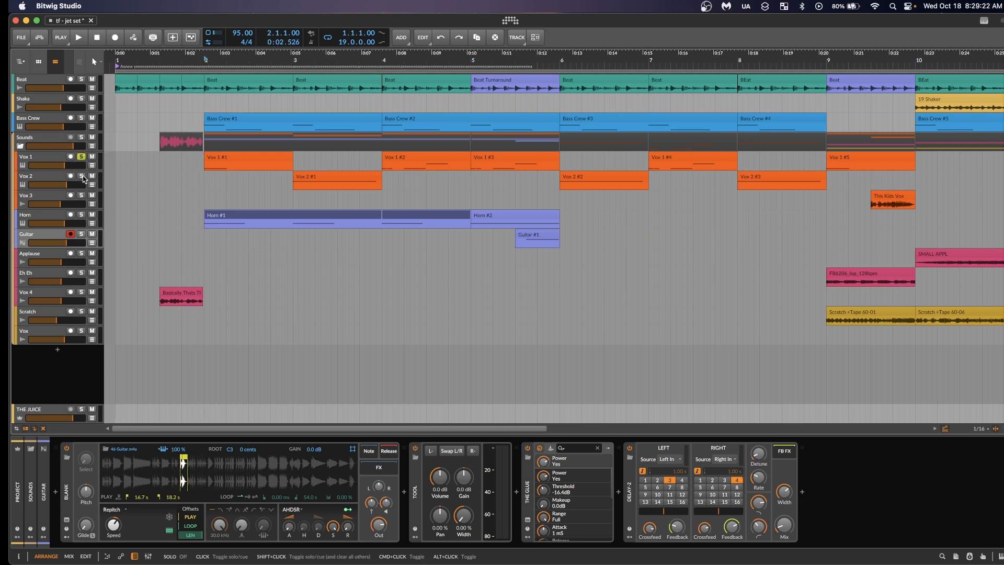
pyautogui.click(81, 215)
pyautogui.press('space')
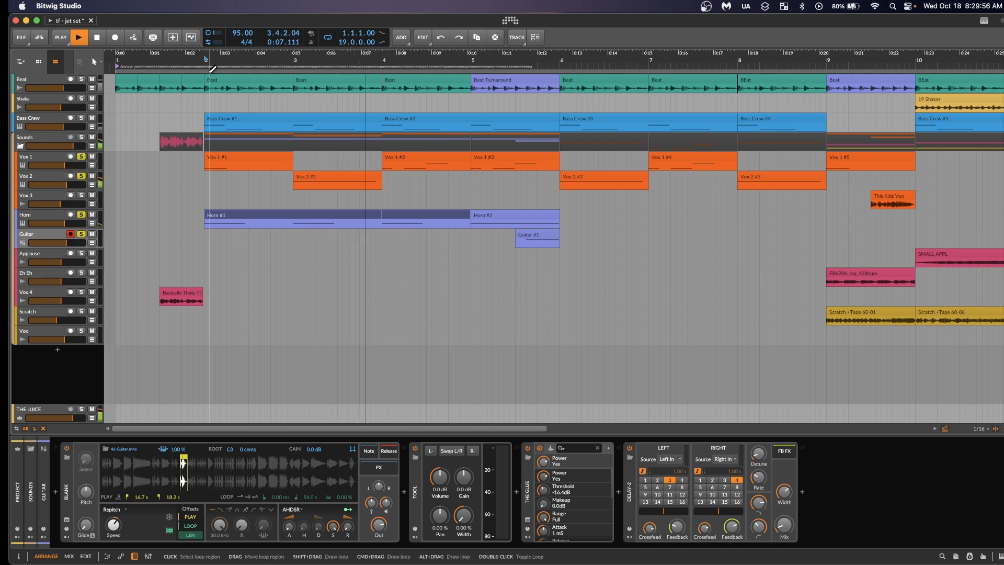
# Loop bar 2 to bar 6 and add Beat and Bass Crew to the soloed tracks during playback
pyautogui.moveTo(387, 71); pyautogui.dragTo(560, 71)
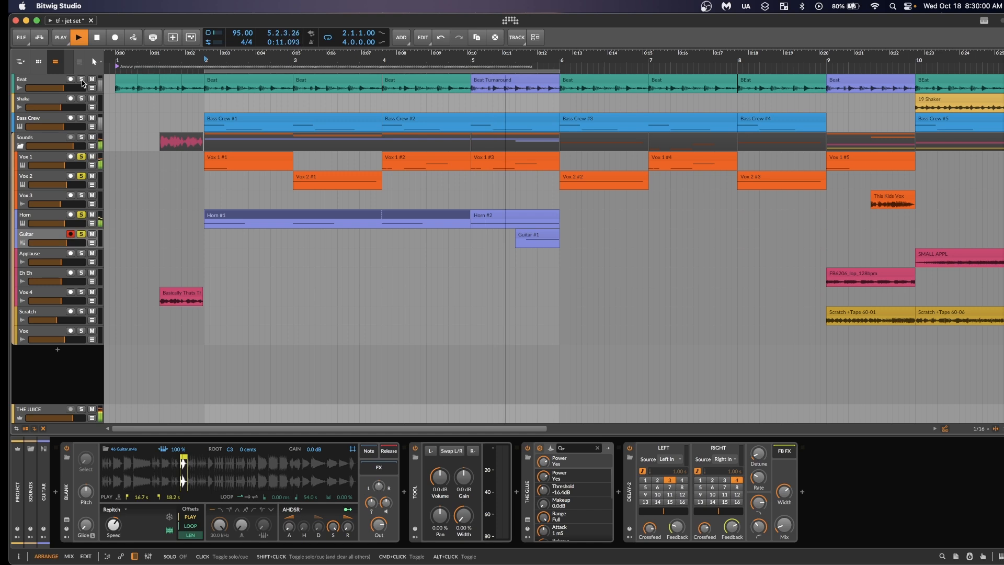
pyautogui.click(81, 80)
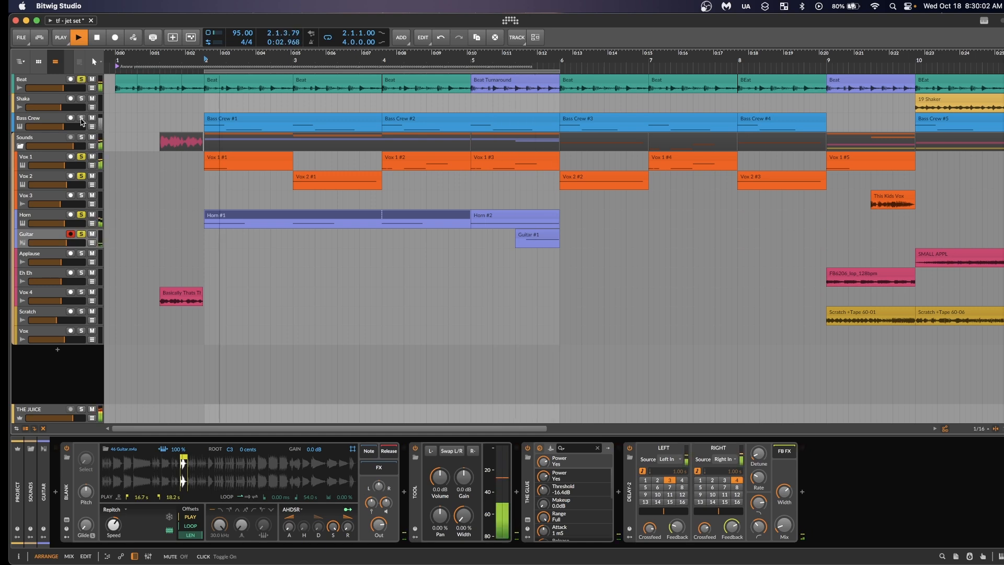
pyautogui.click(81, 118)
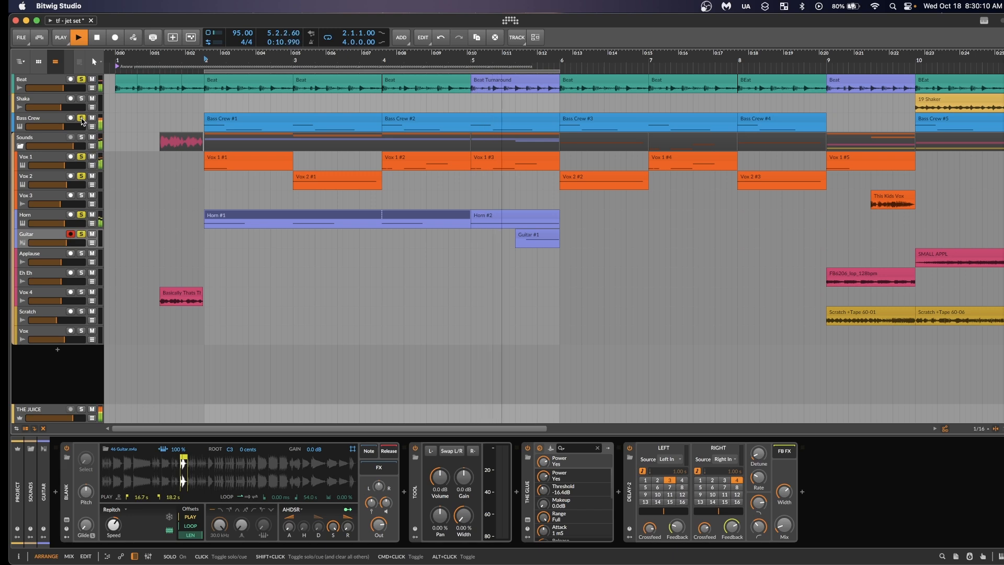
pyautogui.press('space')
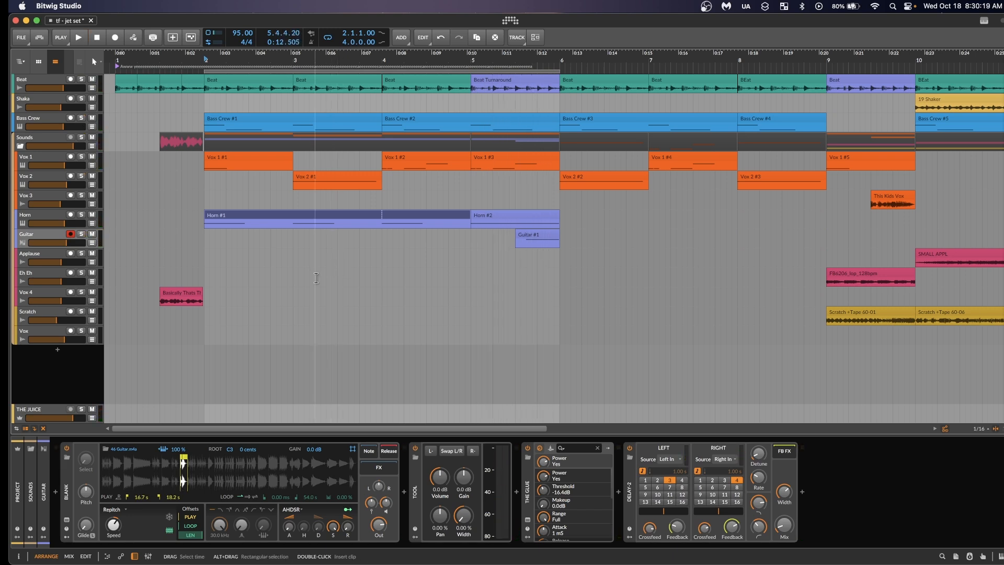
# Clear all the track solos and select the Vox 4 track to show its devices
pyautogui.click(45, 295)
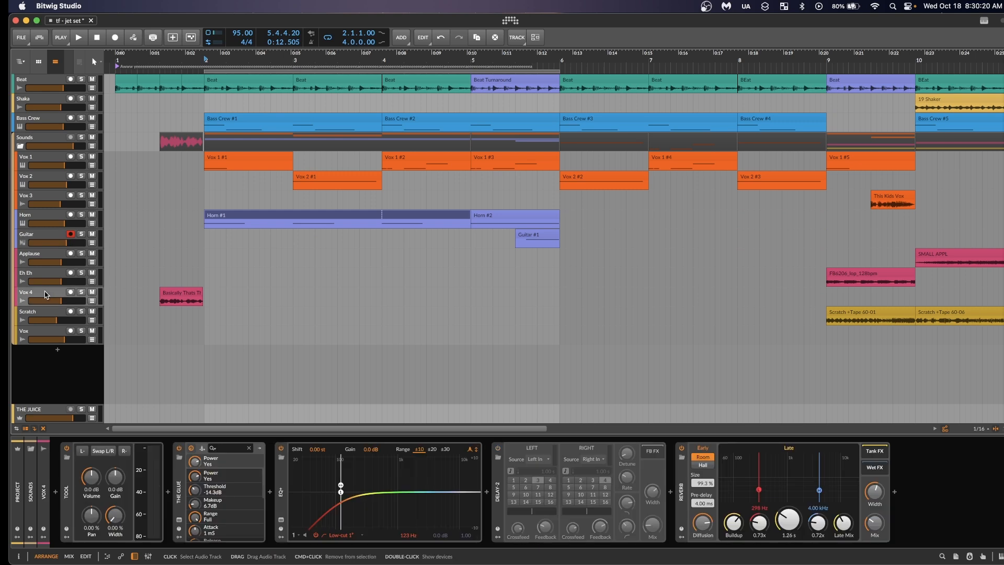
# Audition the Vox 4 clip placed just before bar 2
pyautogui.click(177, 294)
pyautogui.press('space')
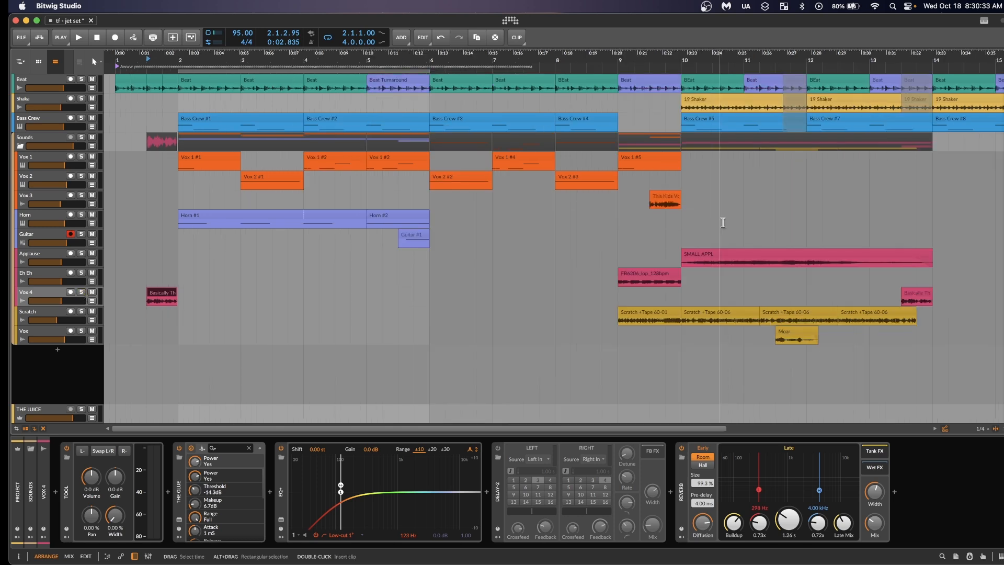
# Set the playback start to bar 9 and select the Scratch track's first clip, Scratch +Tape 60-01, to show the track's devices
pyautogui.moveTo(725, 220); pyautogui.dragTo(569, 219)
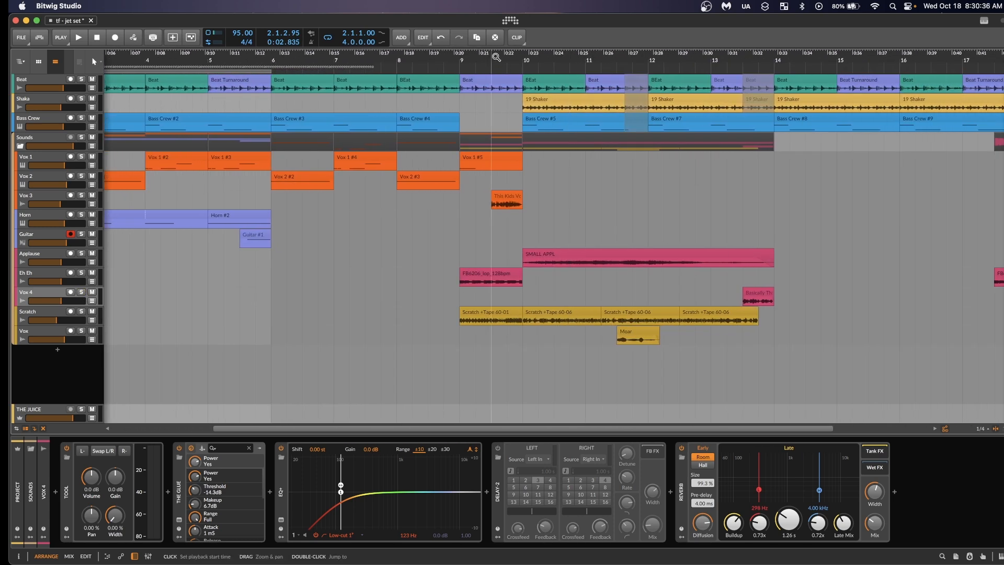
pyautogui.click(459, 63)
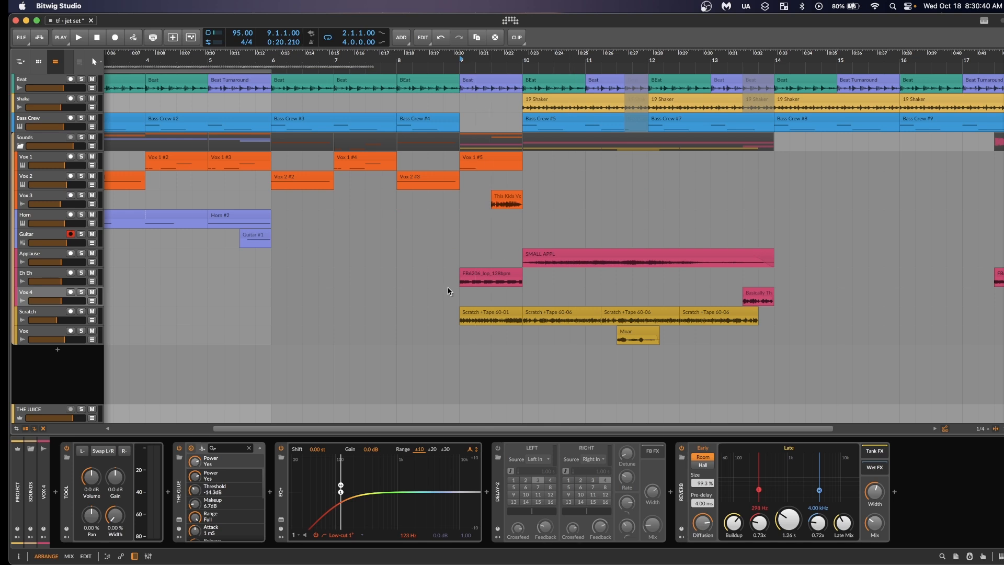
pyautogui.click(49, 316)
pyautogui.click(491, 314)
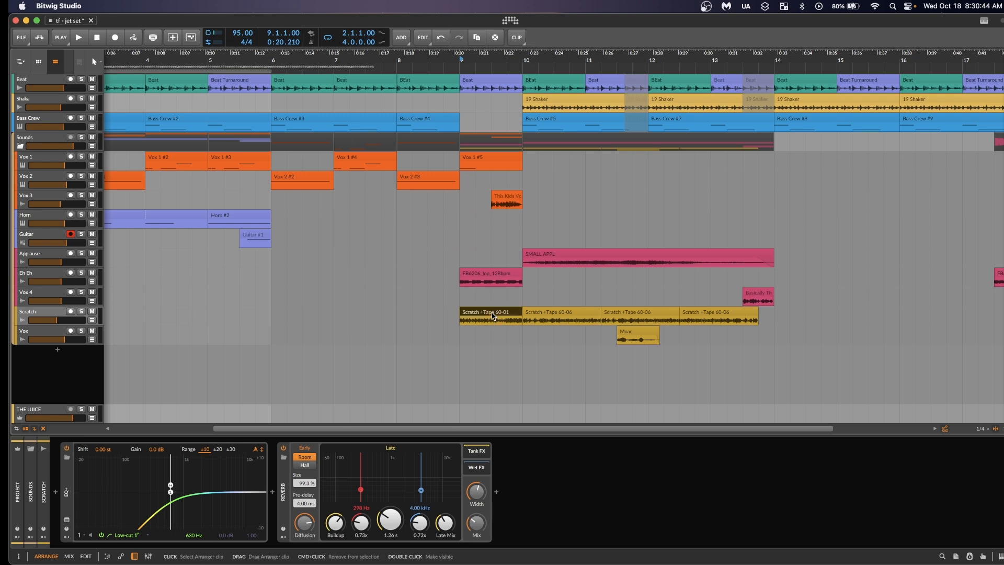
pyautogui.press('i')
pyautogui.press('i')
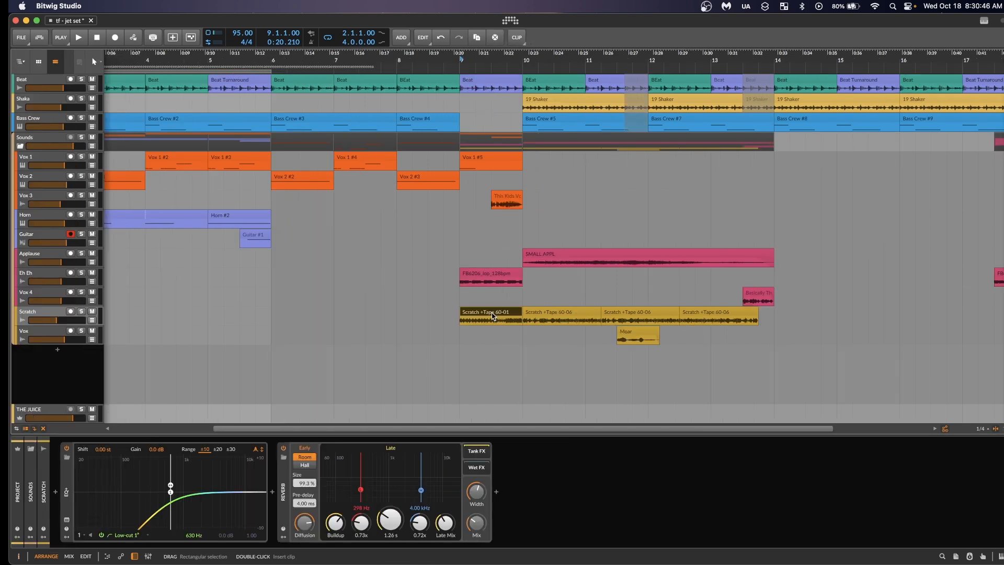
# Solo the Scratch track and audition it from bar 9 into bar 12
pyautogui.click(81, 312)
pyautogui.press('space')
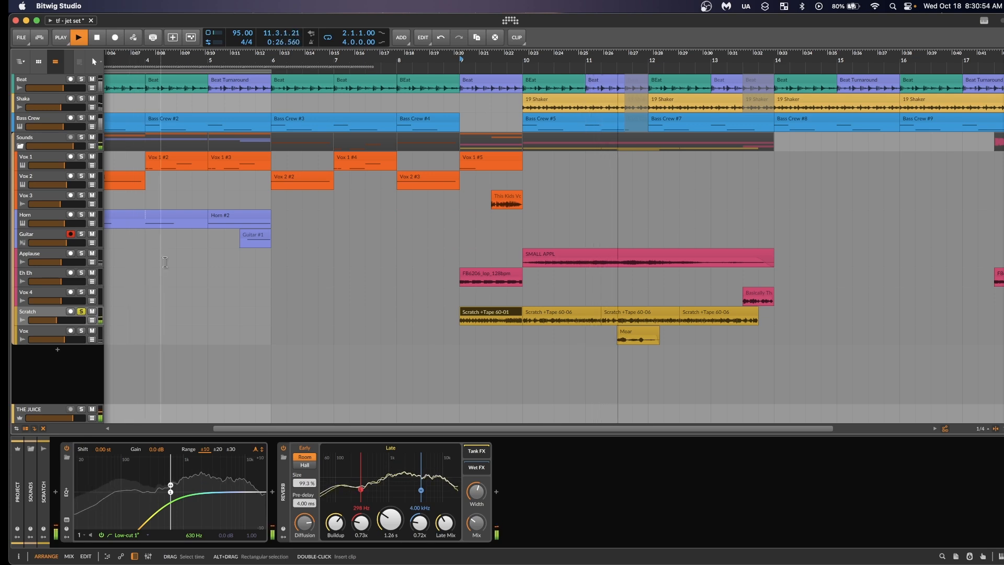
pyautogui.press('space')
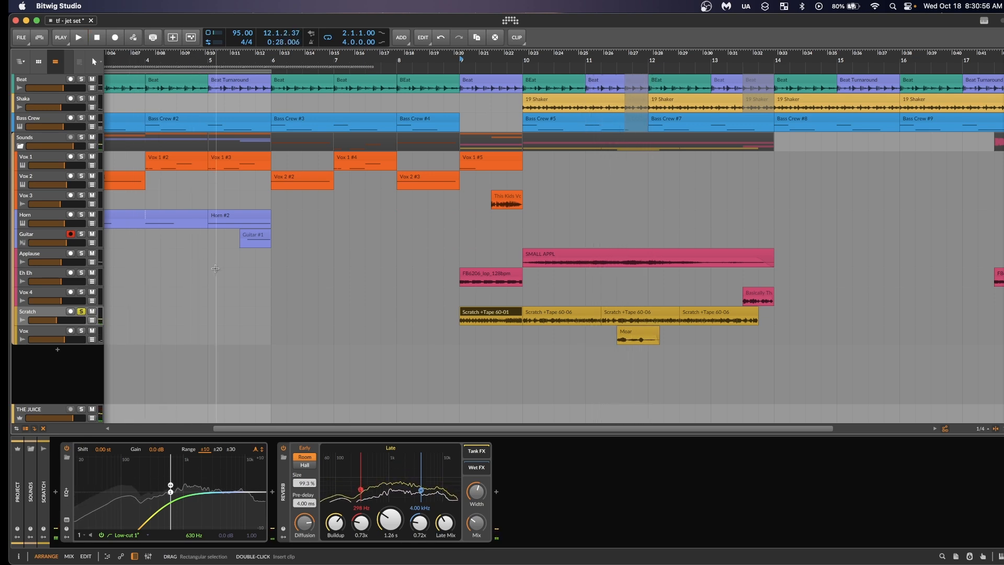
# Solo only the Applause track and audition the SMALL APPL clip from bar 10
pyautogui.click(82, 255)
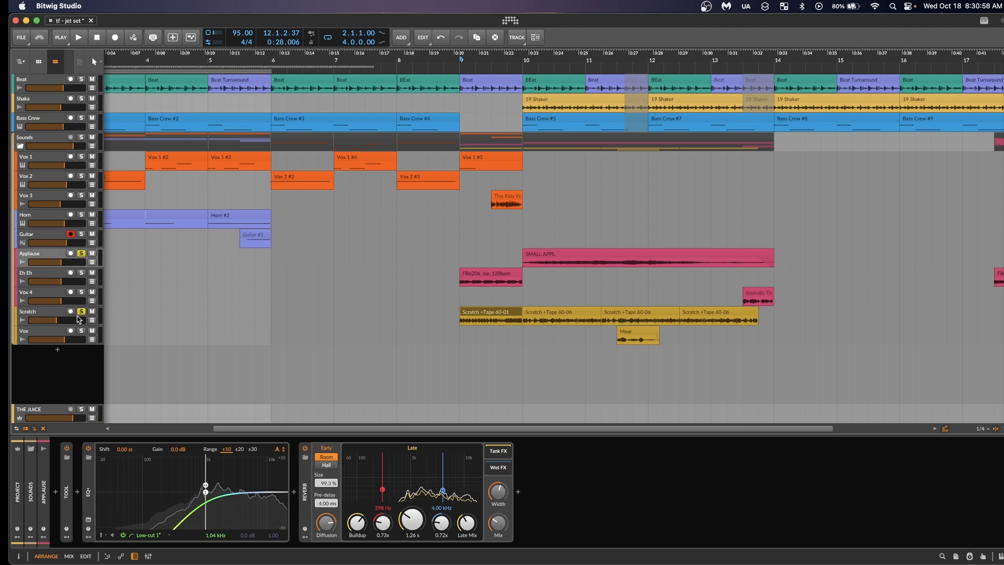
pyautogui.click(525, 233)
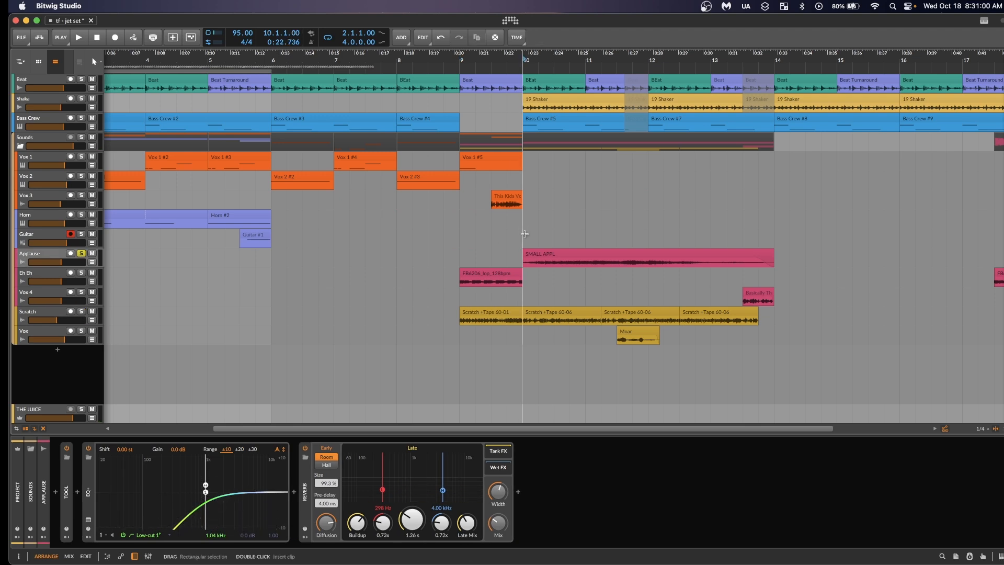
pyautogui.press('space')
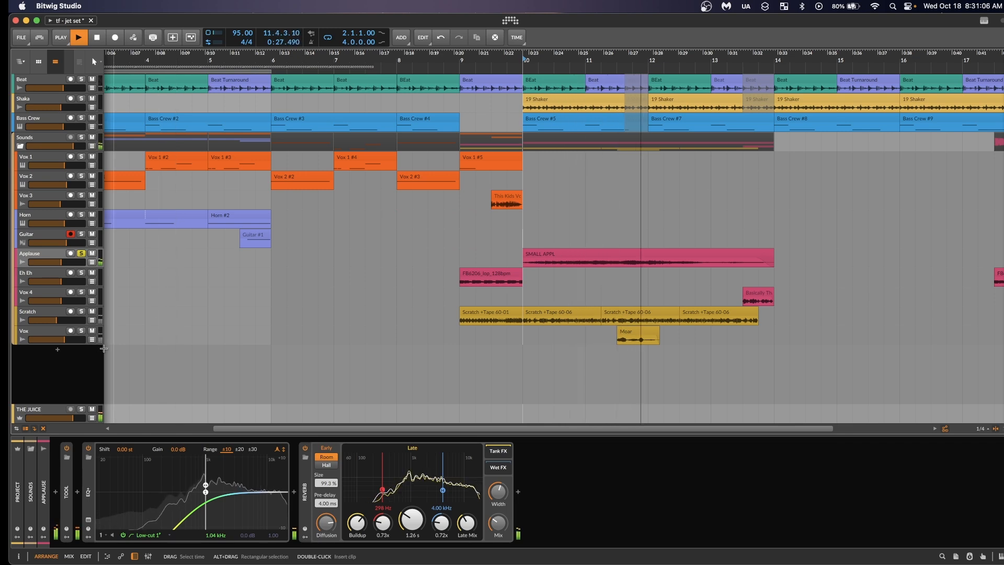
pyautogui.press('space')
# Solo only the Vox track and audition its clip from position 11.3
pyautogui.keyDown('shift'); pyautogui.click(81, 330); pyautogui.keyUp('shift')
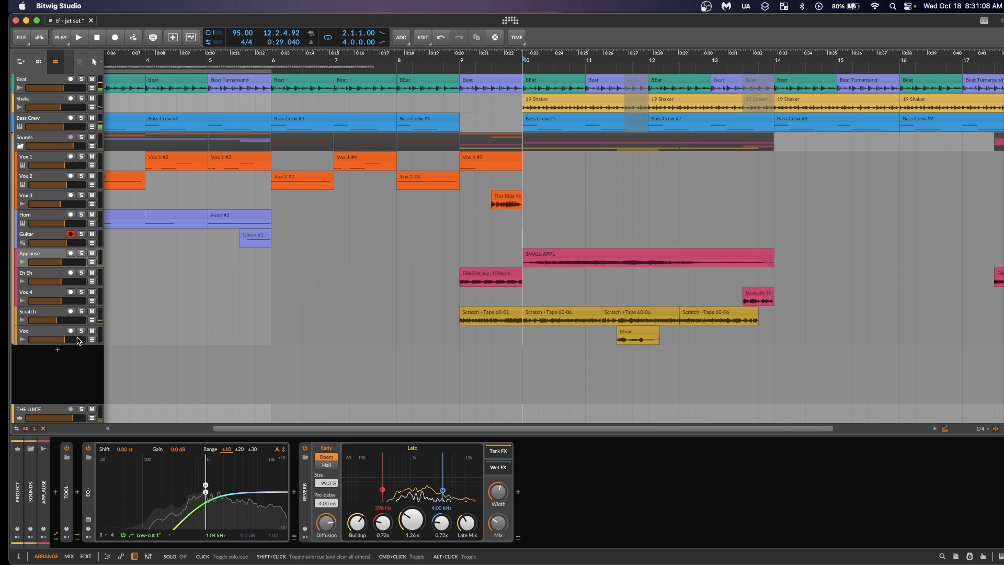
pyautogui.click(617, 230)
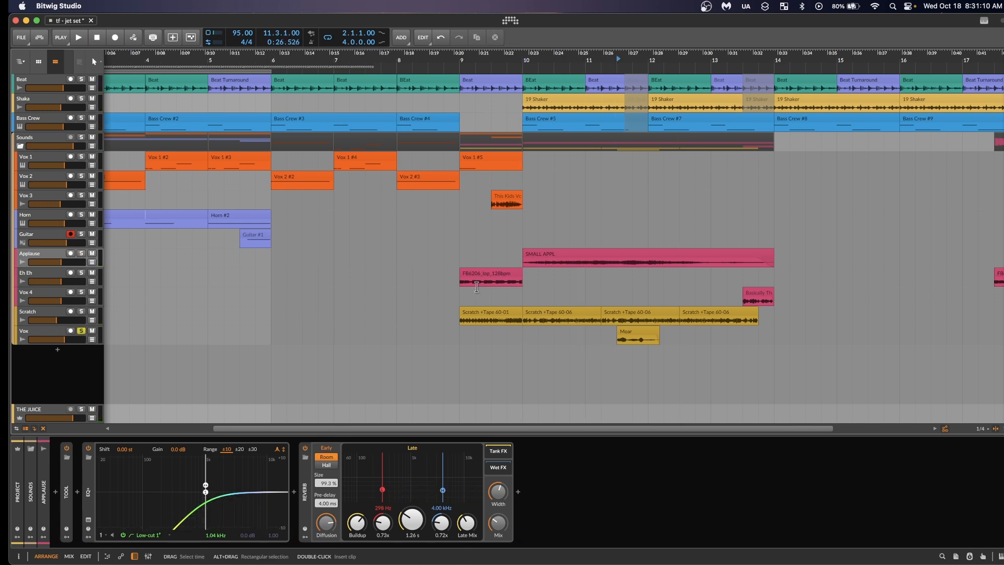
pyautogui.press('space')
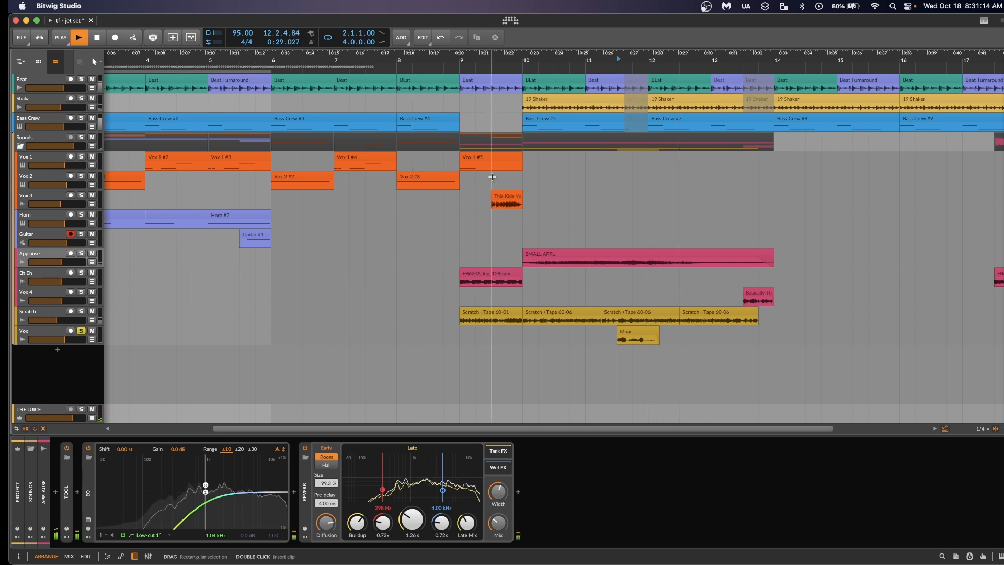
# Solo only the Vox 3 track and audition its clip from position 9.3 to bar 10
pyautogui.click(491, 260)
pyautogui.press('space')
pyautogui.click(81, 331)
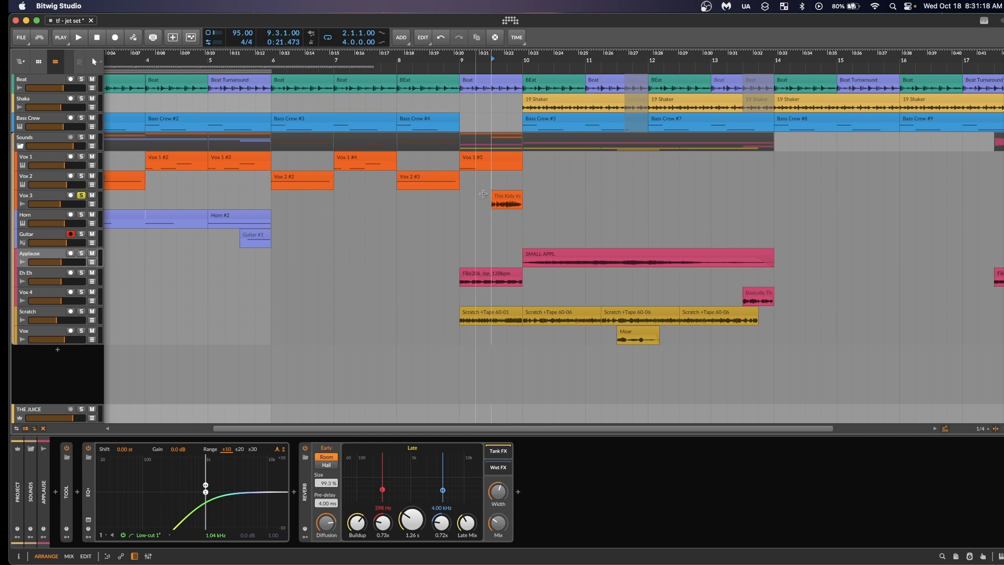
pyautogui.press('space')
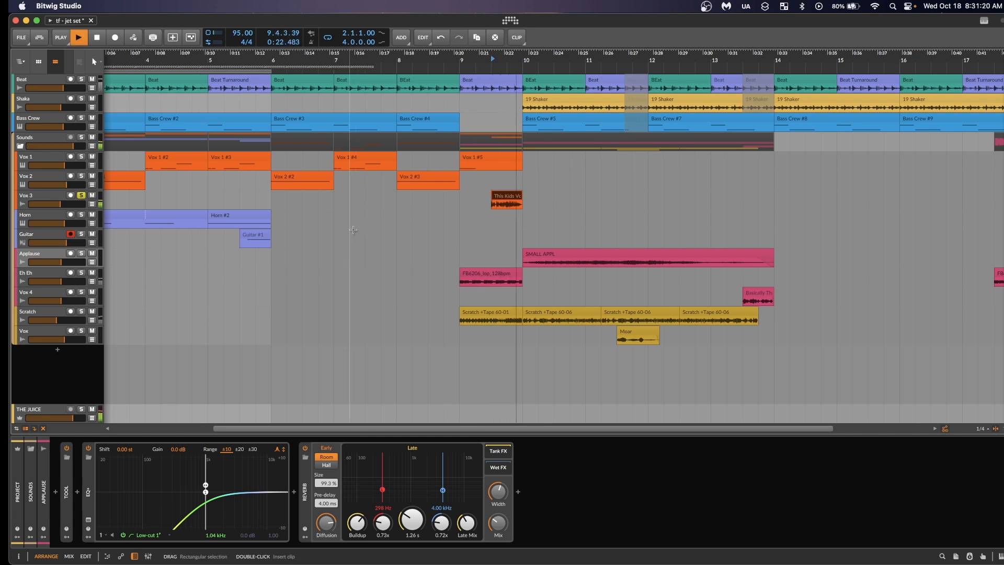
pyautogui.press('space')
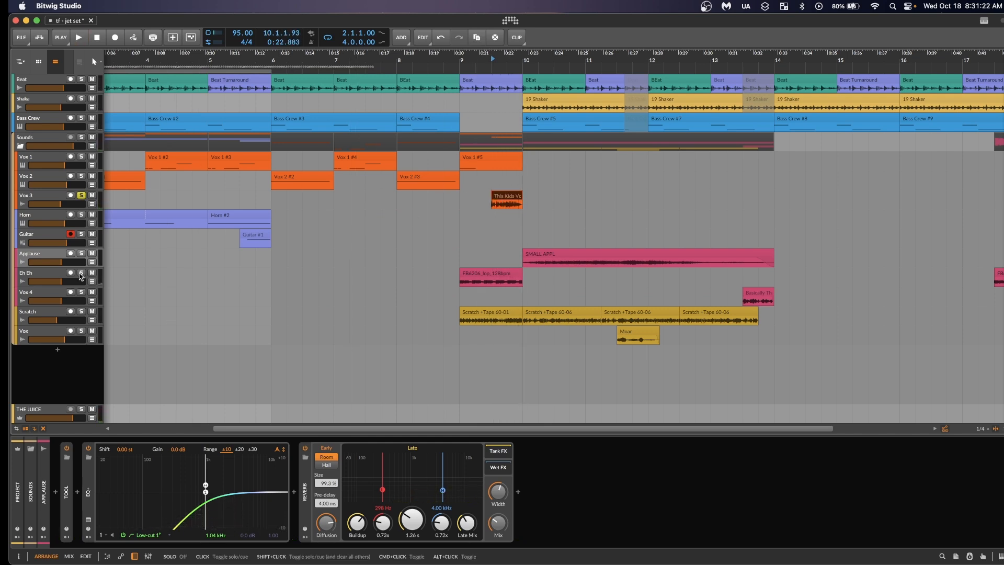
# Add Scratch, Guitar and Vox to the soloed tracks, audition them from bar 9, and add Applause to the solos during playback
pyautogui.click(81, 312)
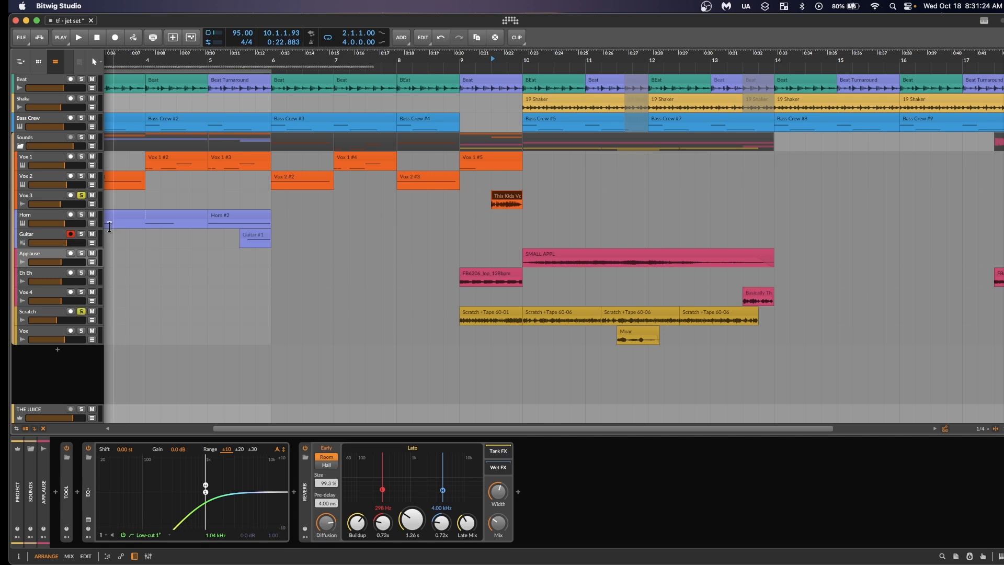
pyautogui.click(81, 233)
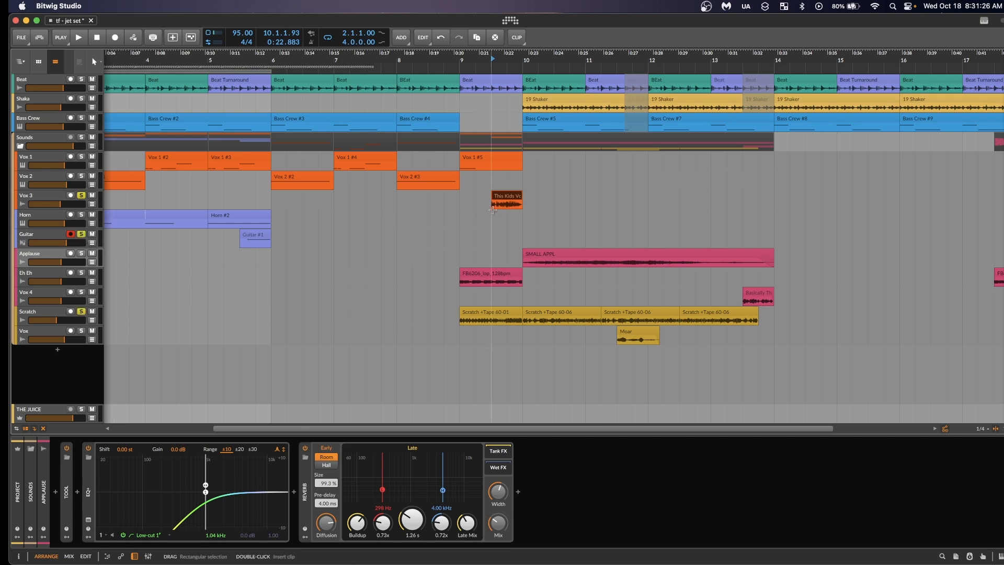
pyautogui.click(81, 331)
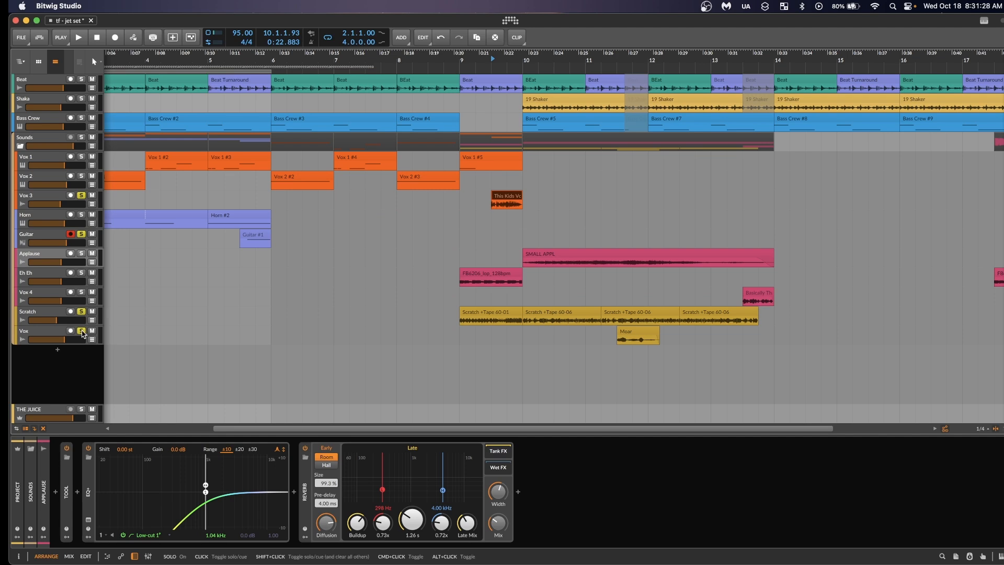
pyautogui.click(458, 213)
pyautogui.press('space')
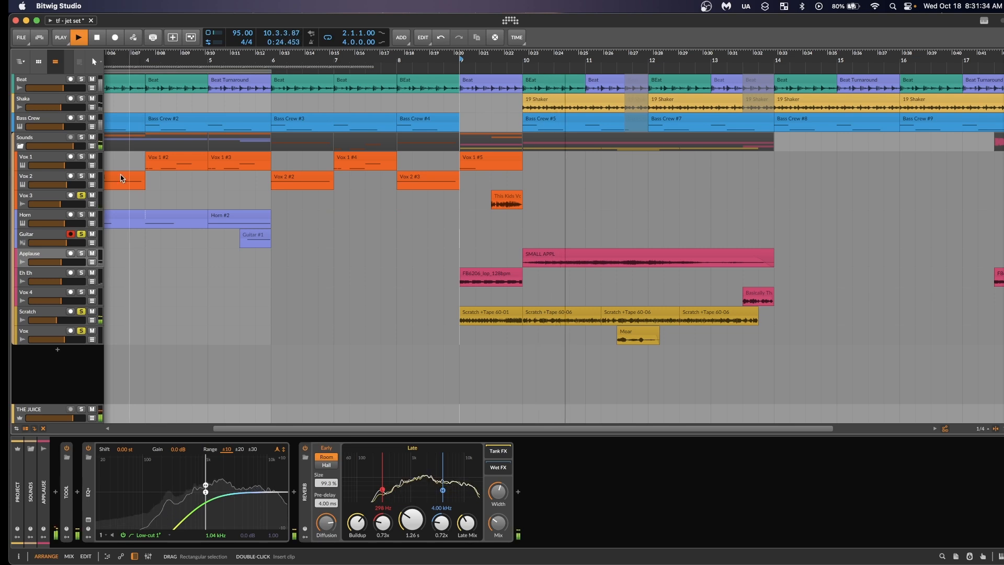
pyautogui.click(81, 253)
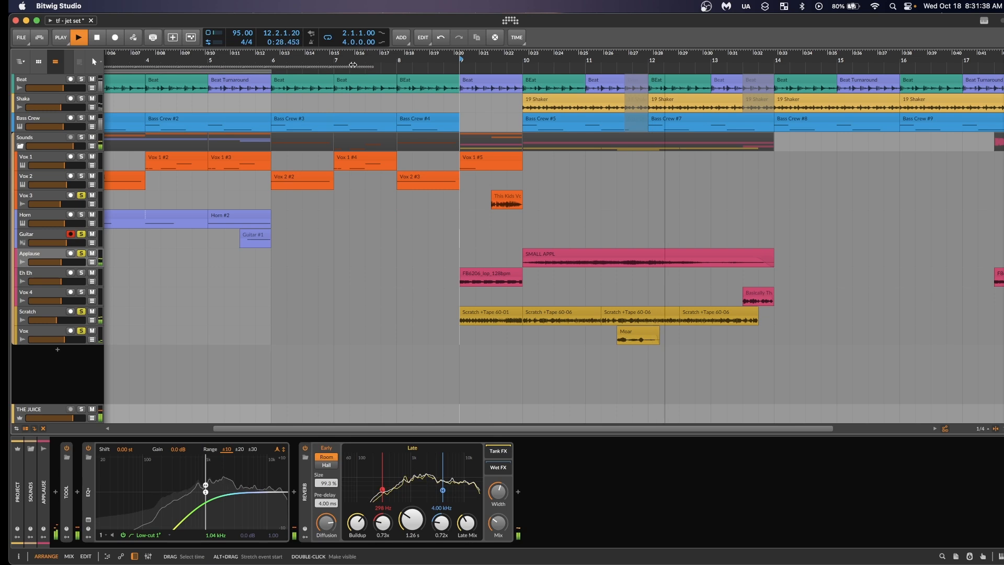
pyautogui.press('space')
# Add Beat to the solos, replay from bar 9, and bring in Bass Crew and Shaka during playback up to bar 14
pyautogui.click(81, 79)
pyautogui.press('space')
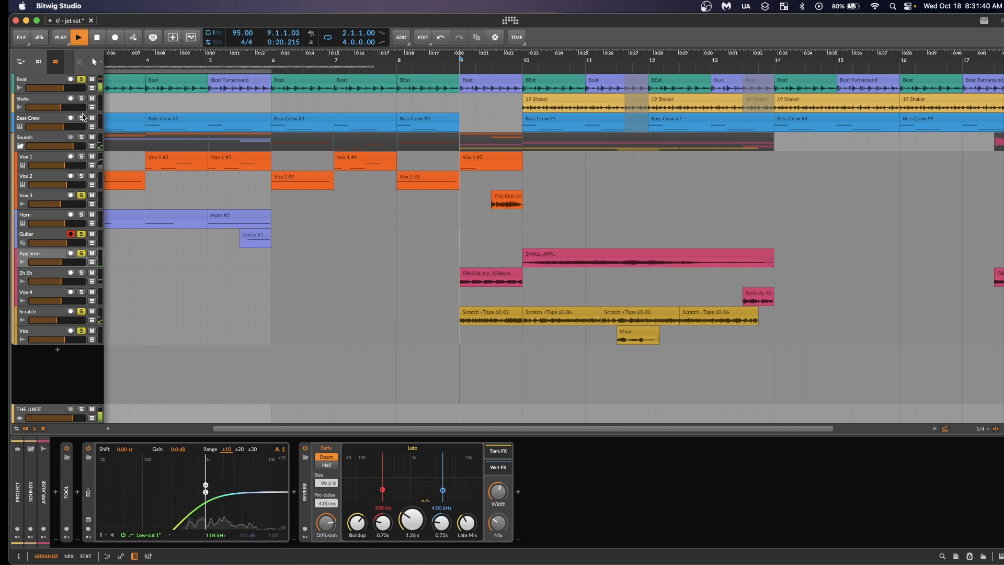
pyautogui.click(81, 118)
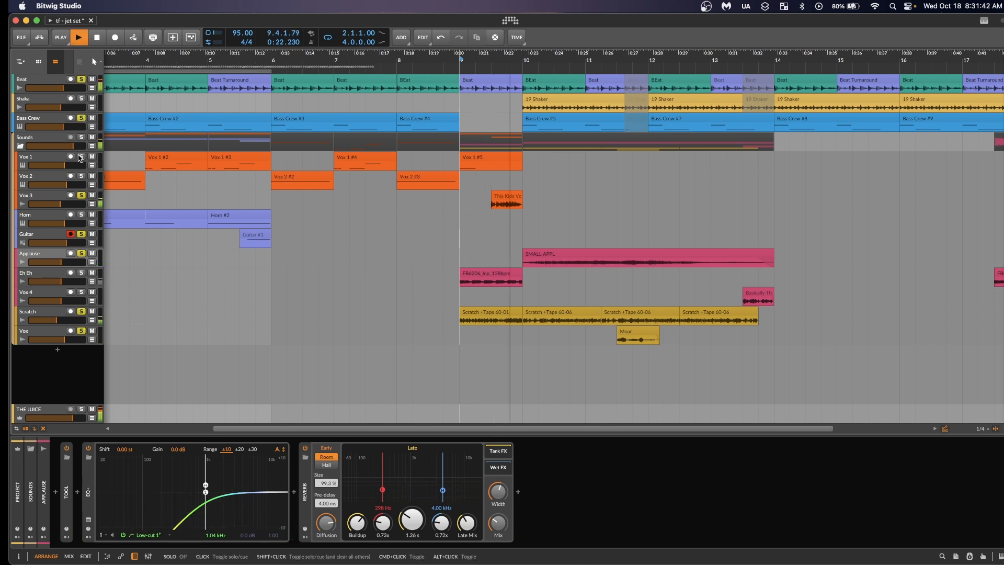
pyautogui.click(82, 99)
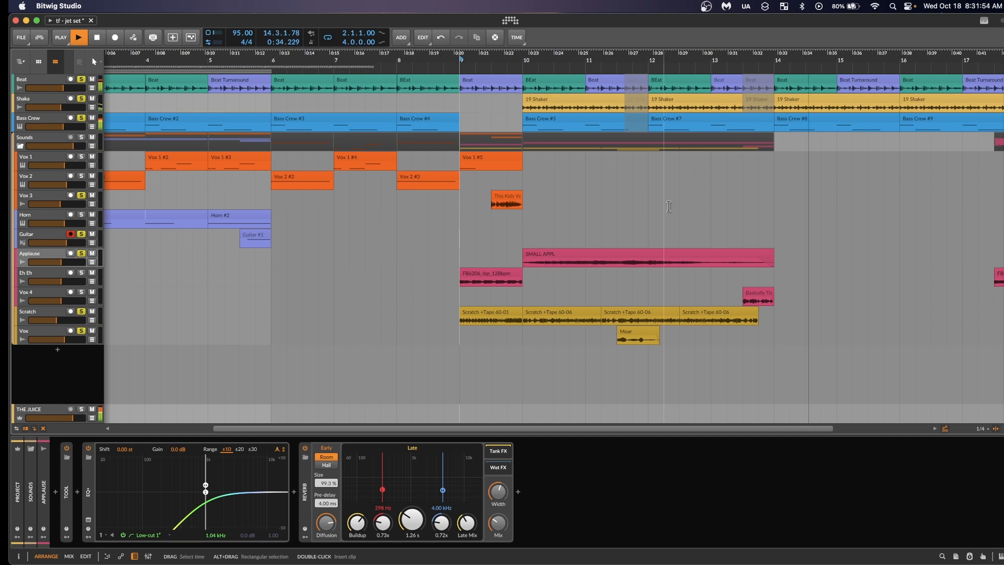
pyautogui.press('space')
# Set the playback start to bar 2 and show the mixer with all tracks, playing the beat briefly
pyautogui.scroll(-5, 551, 221)
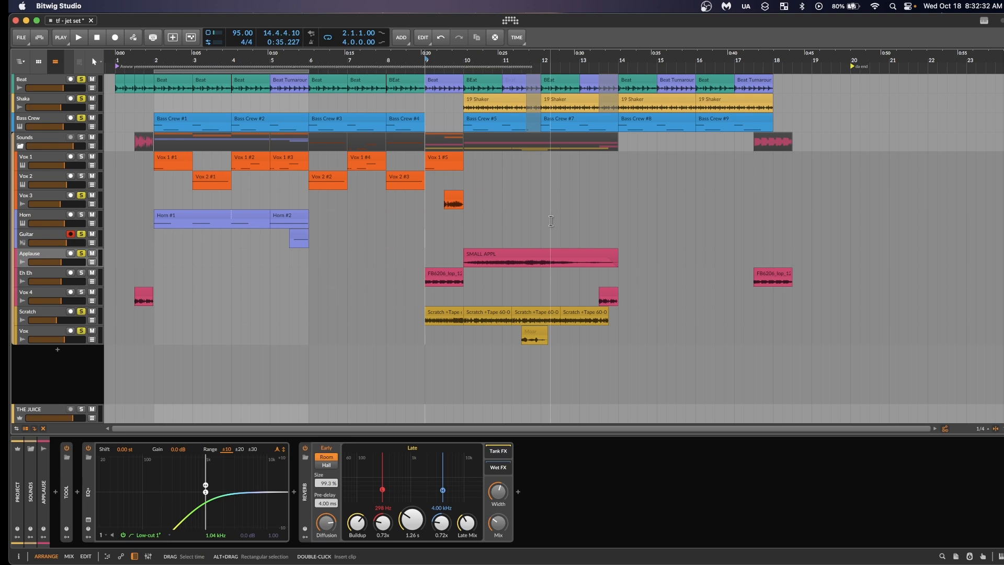
pyautogui.hotkey('alt', '2')
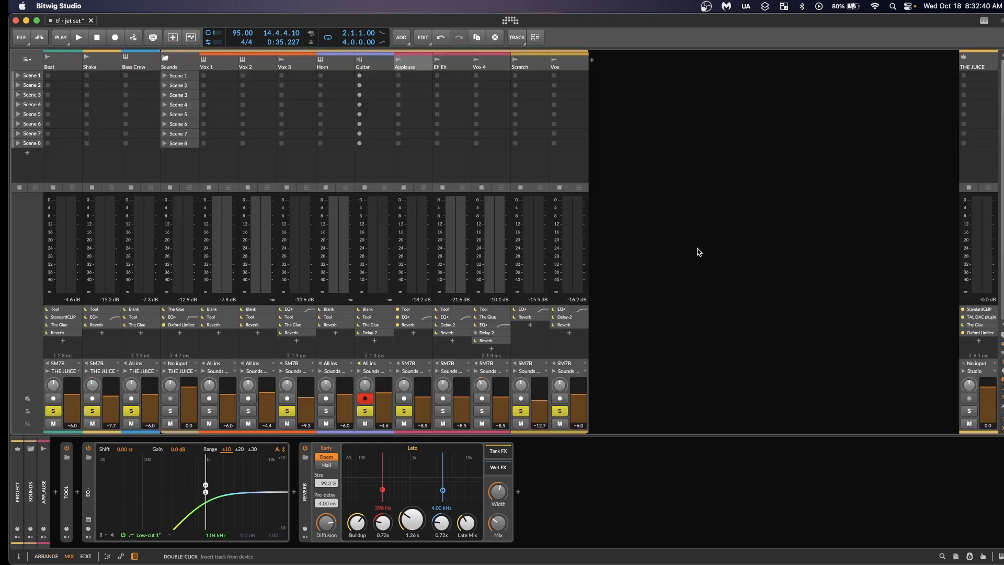
pyautogui.hotkey('alt', '1')
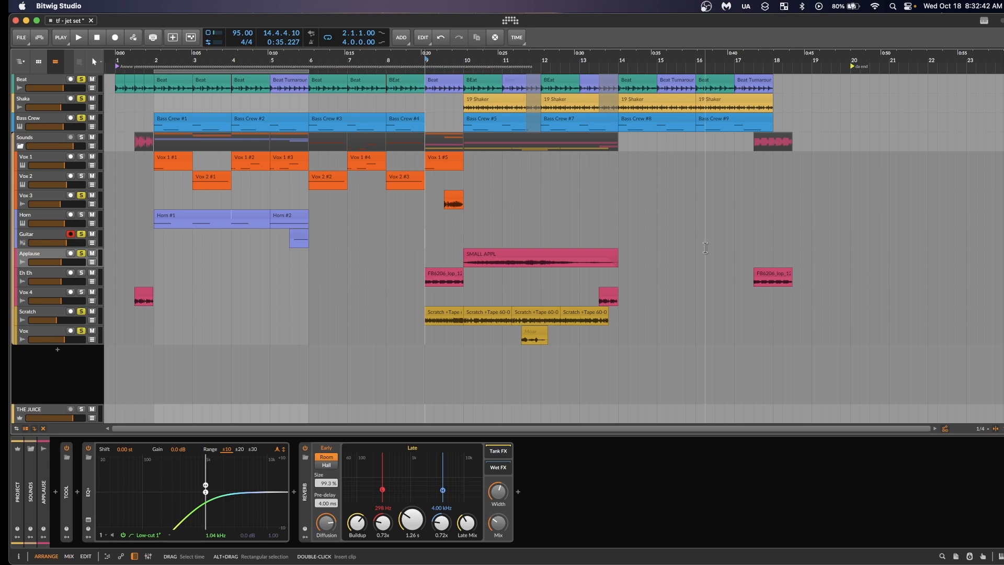
pyautogui.click(156, 59)
pyautogui.hotkey('alt', '2')
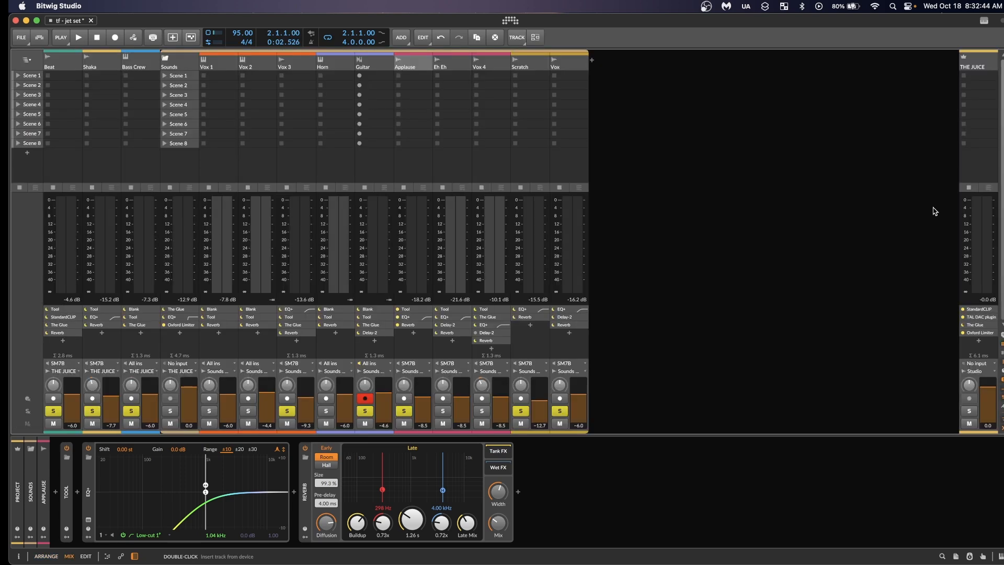
pyautogui.press('space')
pyautogui.press('space')
# Open the StandardCLIP plugin on THE JUICE master track, examine its clipping during playback from bar 2, and close it
pyautogui.click(992, 309)
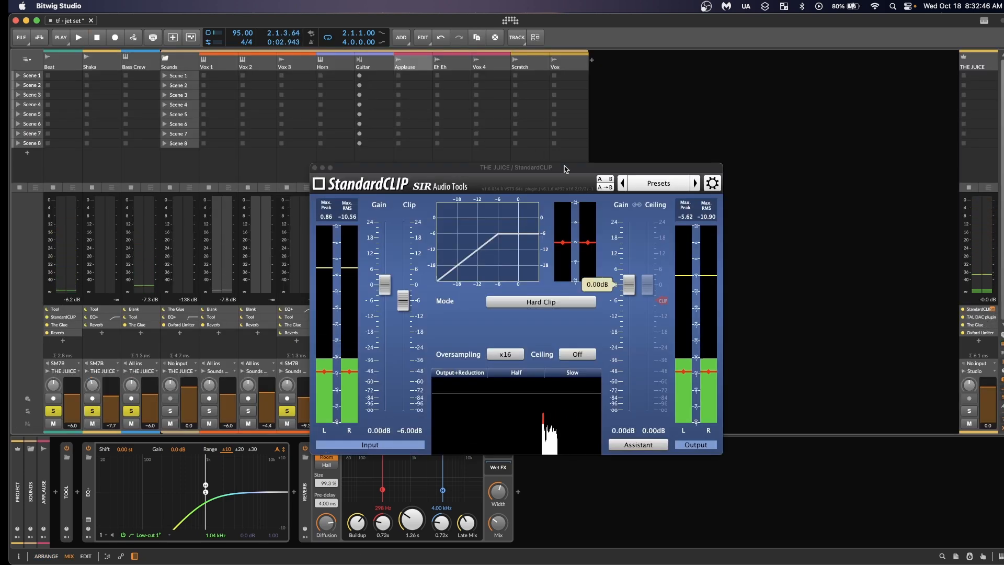
pyautogui.moveTo(564, 168); pyautogui.dragTo(582, 124)
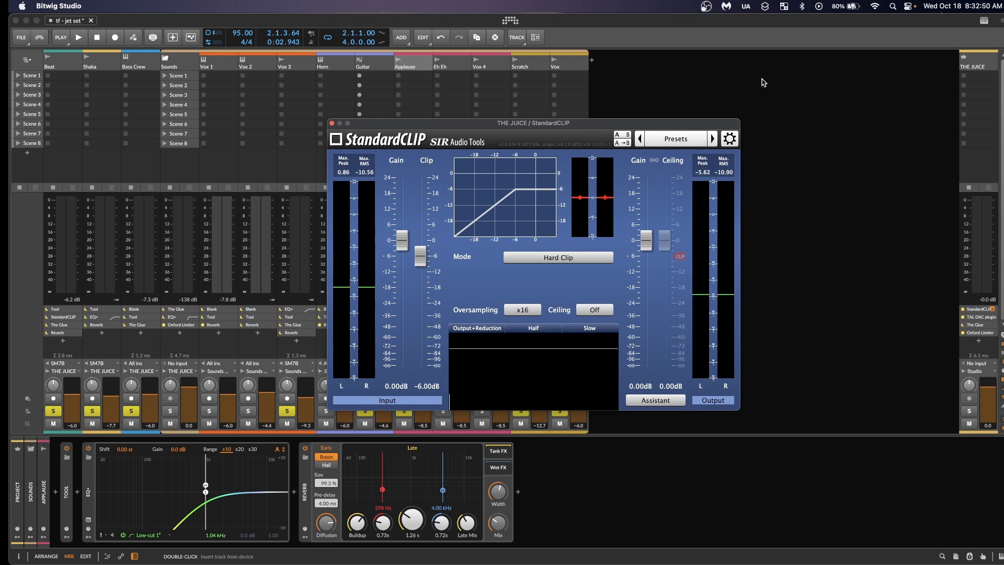
pyautogui.moveTo(418, 260)
pyautogui.press('space')
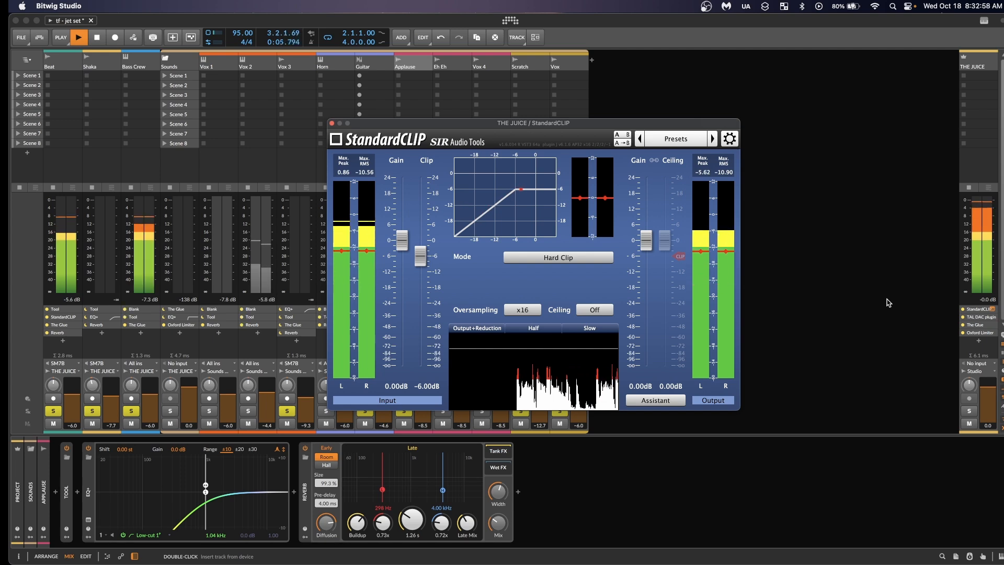
pyautogui.press('space')
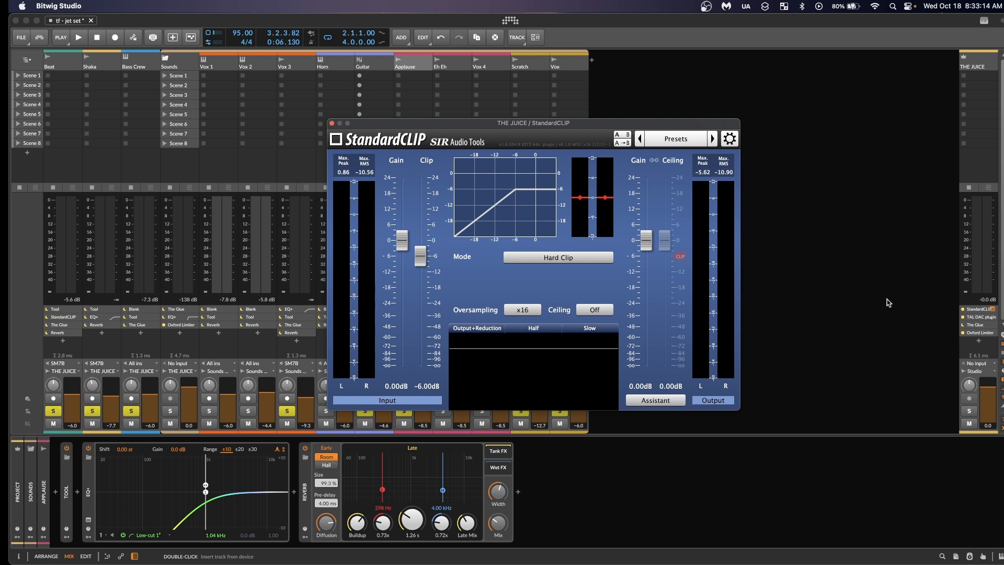
pyautogui.moveTo(368, 124); pyautogui.dragTo(402, 121)
pyautogui.click(366, 119)
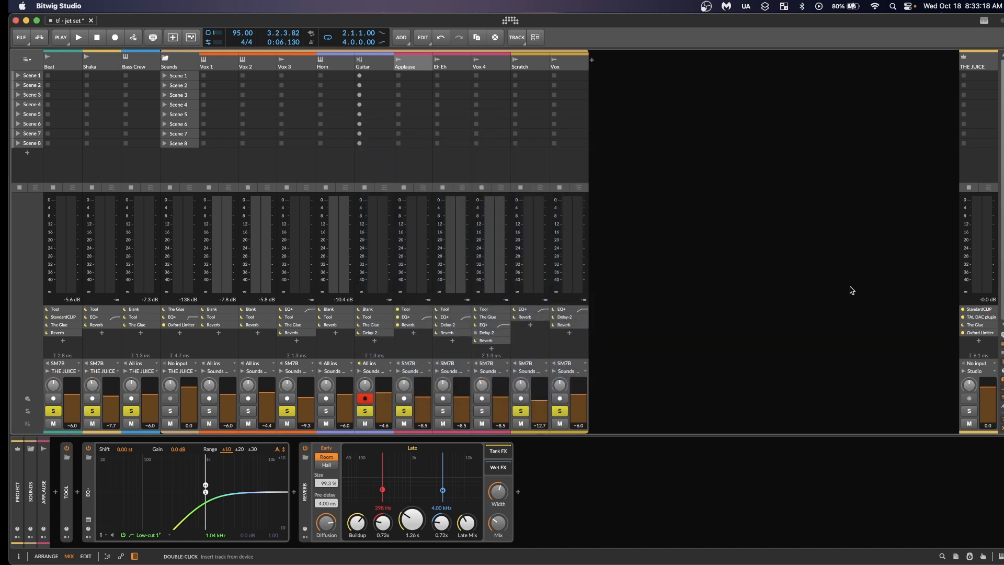
# Open the TAL DAC plugin on THE JUICE master track, examine its S1000 preset settings, and close it
pyautogui.click(991, 317)
pyautogui.moveTo(555, 89); pyautogui.dragTo(622, 98)
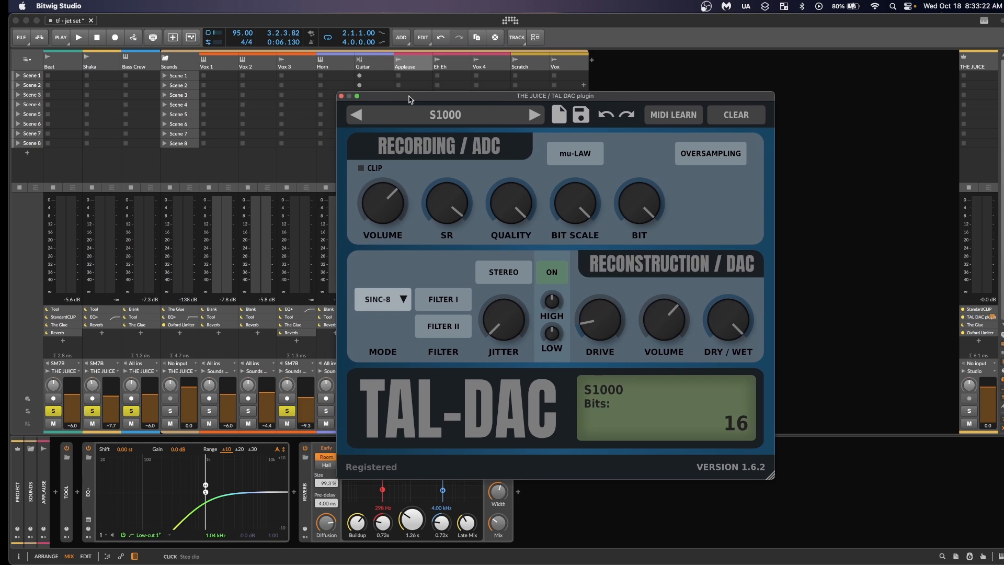
pyautogui.click(342, 96)
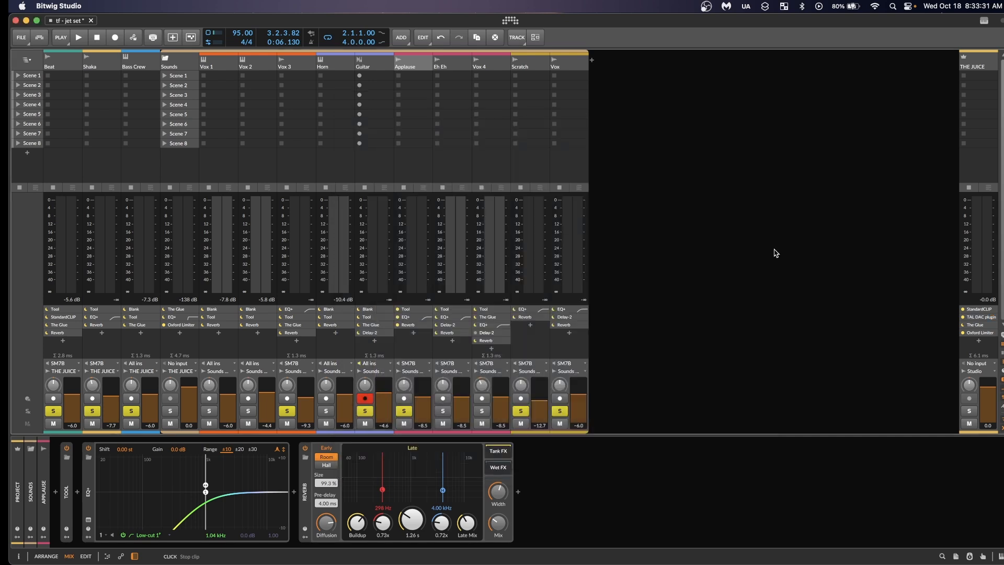
# Open The Glue plugin on THE JUICE master track and examine its compression during playback from bar 2
pyautogui.click(991, 324)
pyautogui.press('space')
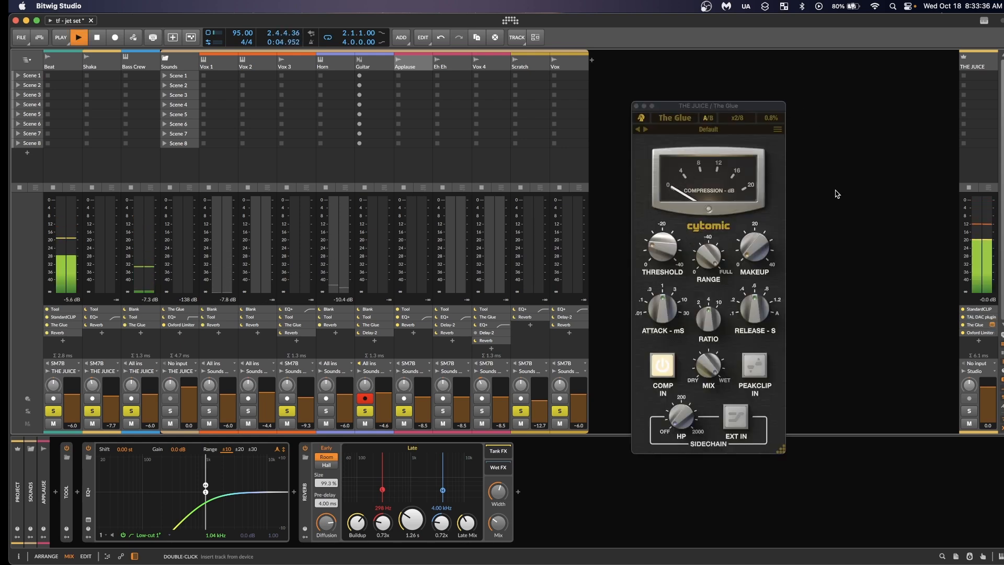
pyautogui.press('space')
# Open the Oxford Limiter plugin on THE JUICE master track and examine its limiting during playback from bar 2
pyautogui.click(992, 333)
pyautogui.moveTo(501, 204); pyautogui.dragTo(670, 211)
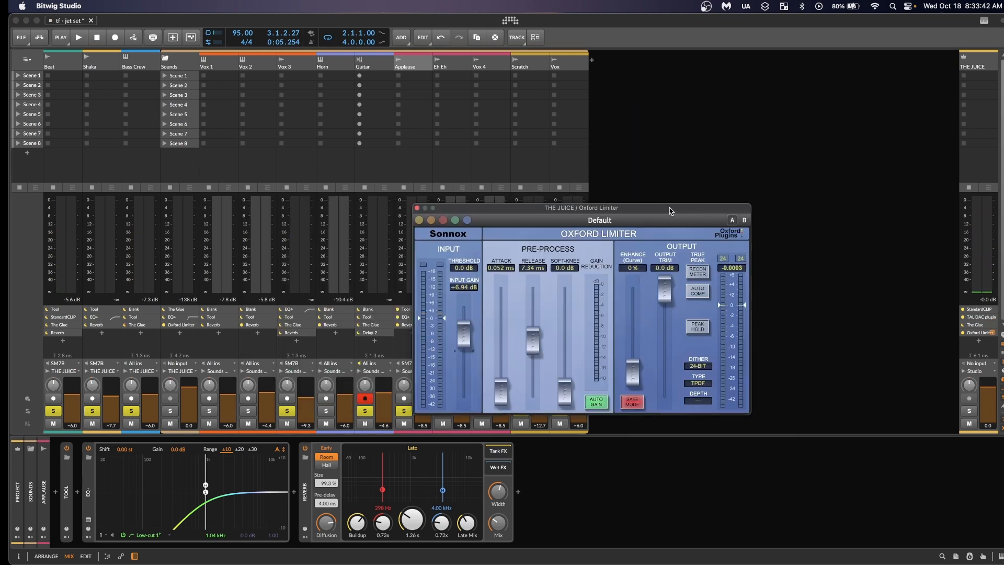
pyautogui.press('space')
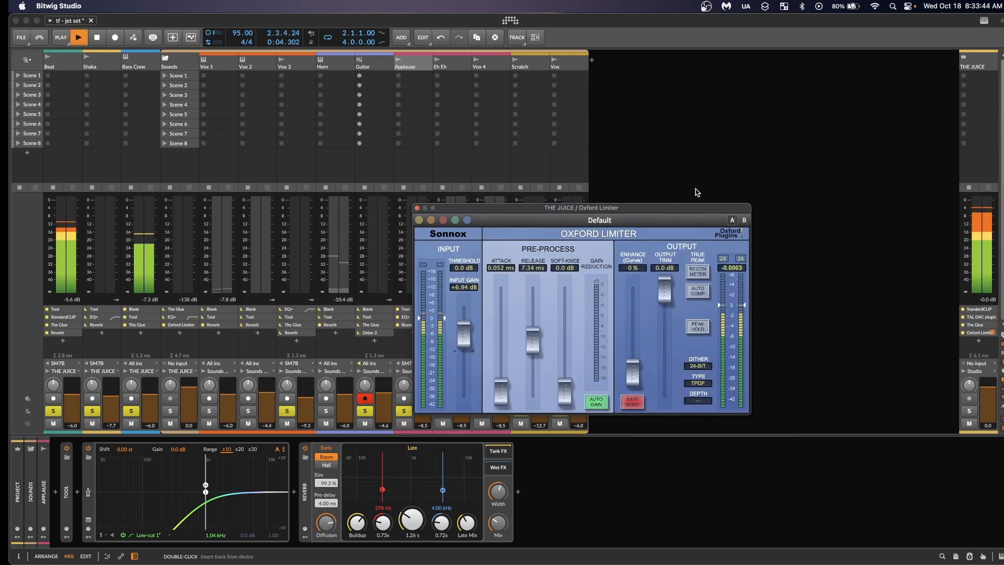
pyautogui.press('space')
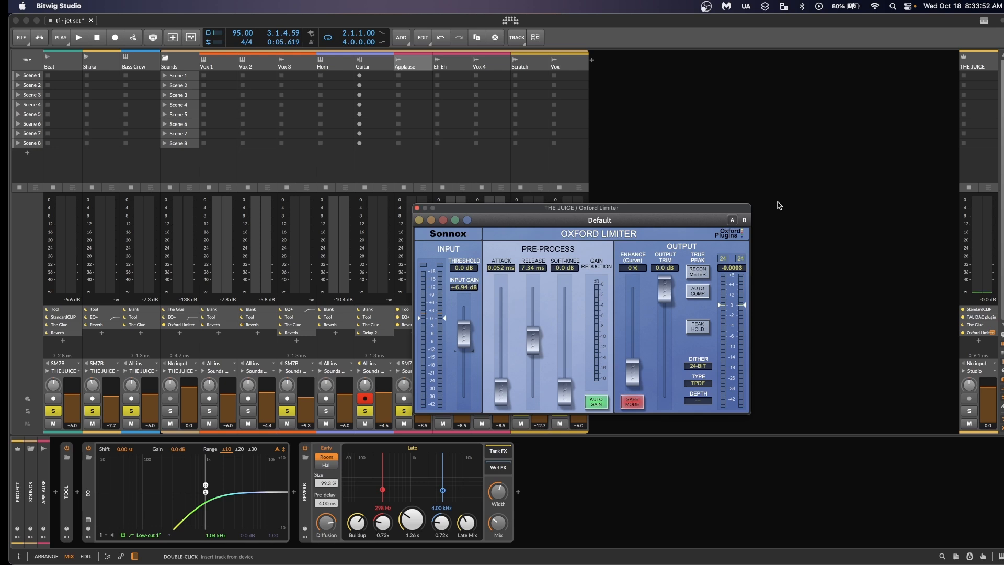
# Reopen StandardCLIP and The Glue on THE JUICE master track, review the clip level and compressor settings, and close all plugin windows
pyautogui.click(991, 309)
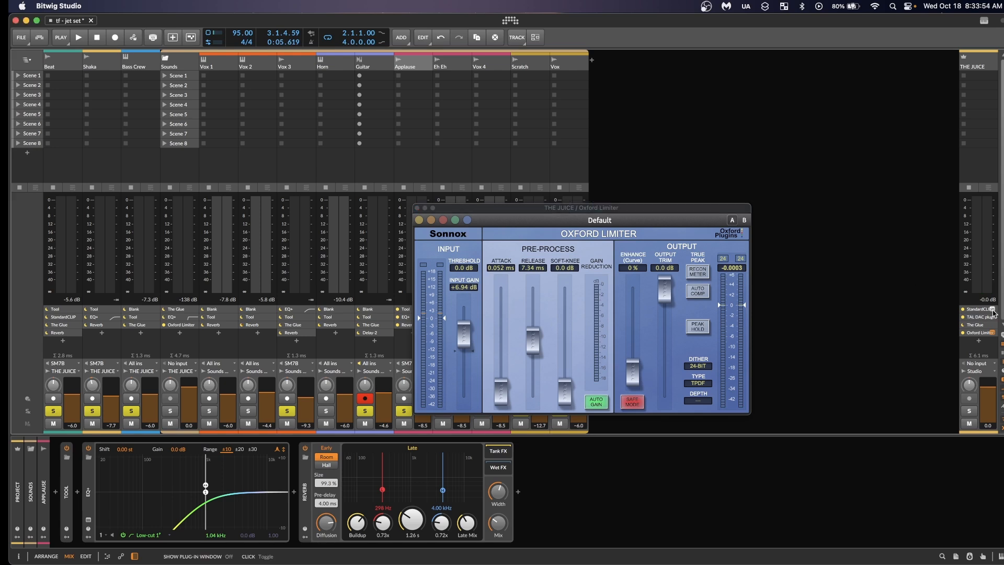
pyautogui.moveTo(469, 253)
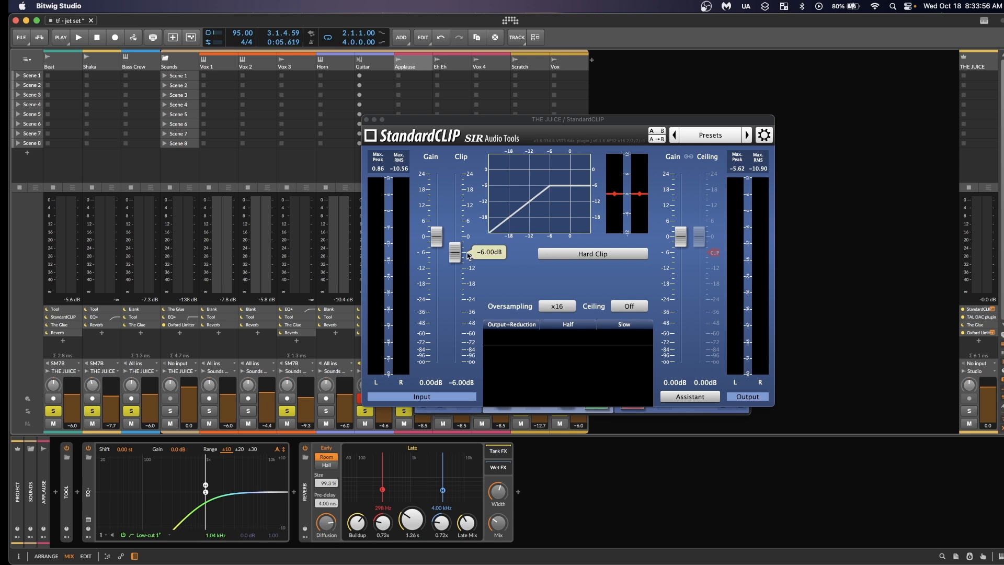
pyautogui.click(992, 324)
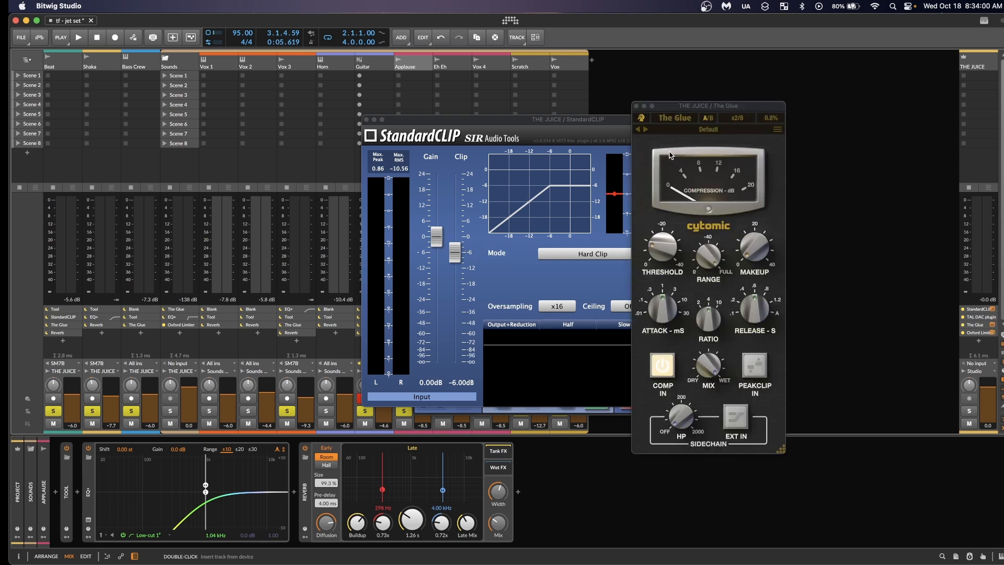
pyautogui.click(366, 120)
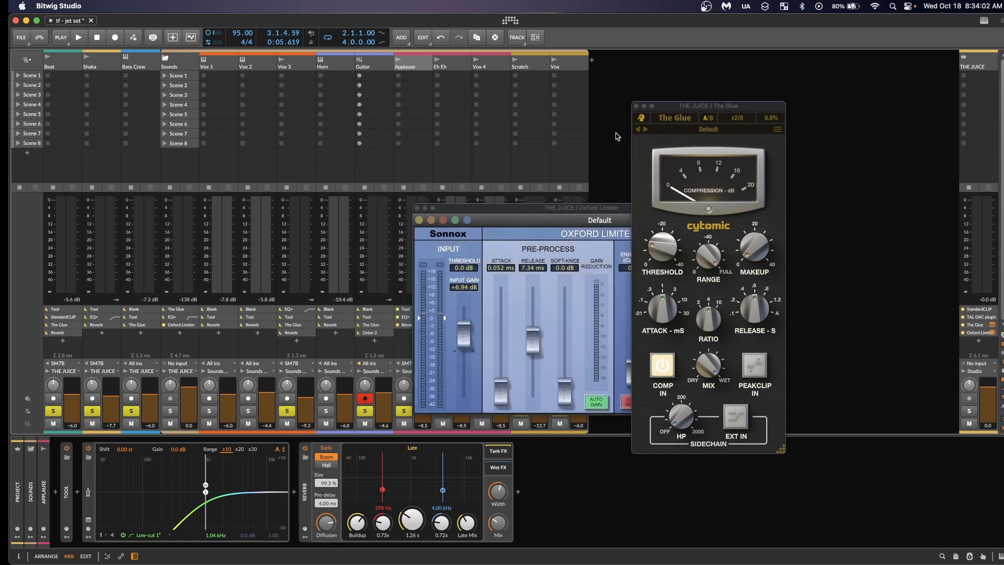
pyautogui.click(636, 107)
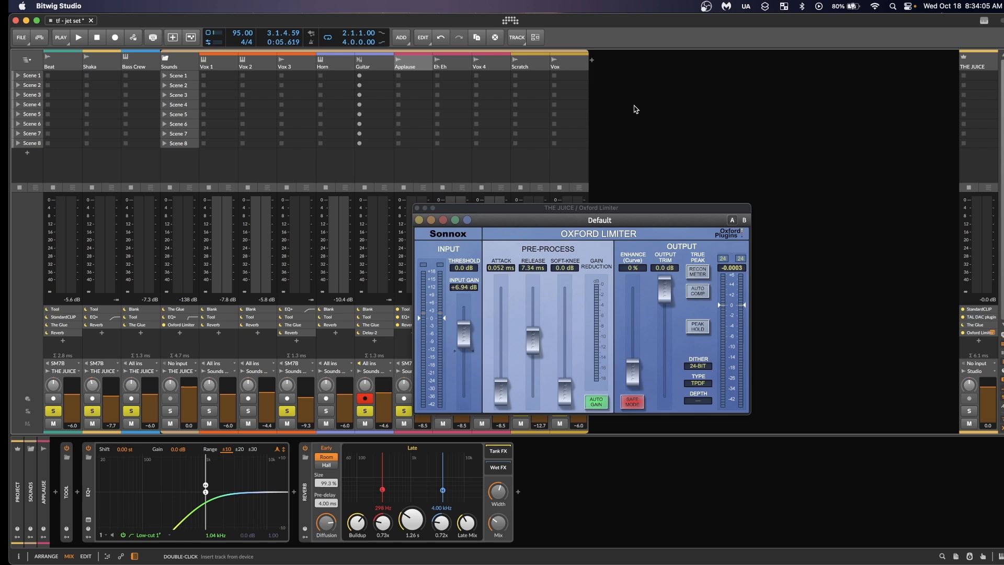
pyautogui.click(417, 208)
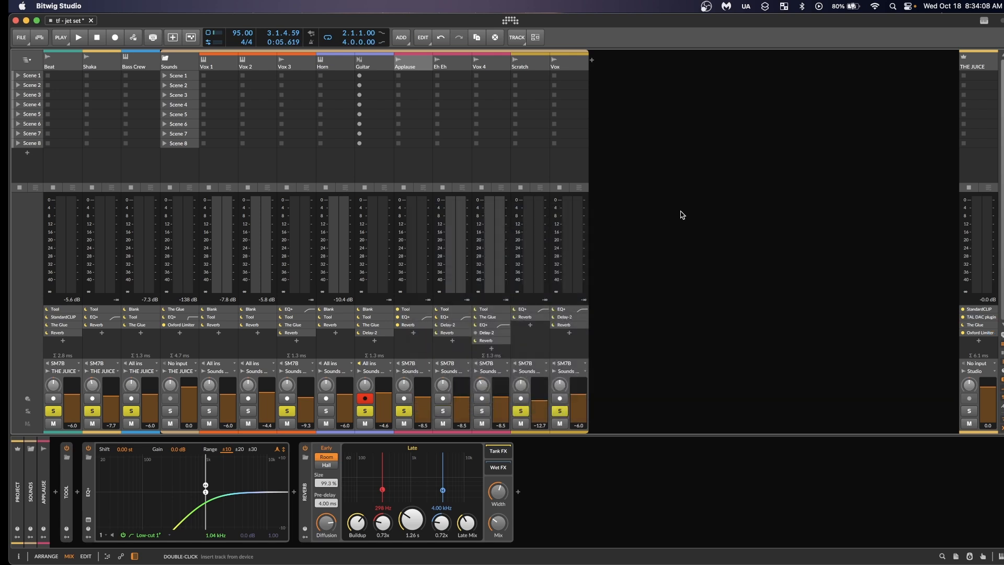